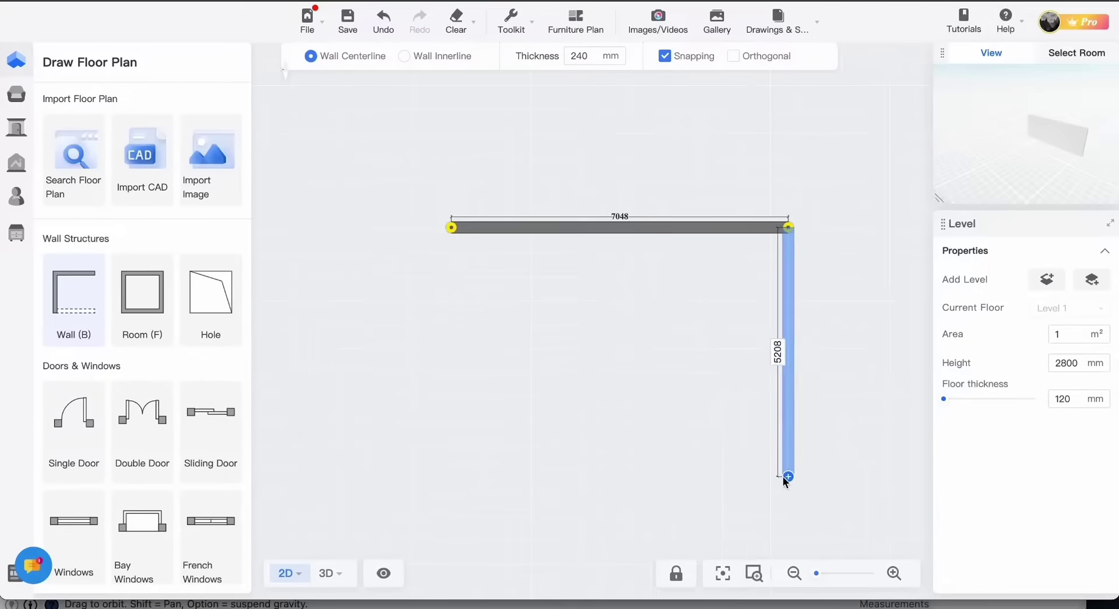
# Step: Complete the rectangular room outline with a side wall about 5208 mm long and place a double door in the lower wall
pyautogui.click(787, 476)
pyautogui.click(463, 462)
pyautogui.click(452, 227)
pyautogui.moveTo(143, 431); pyautogui.dragTo(609, 470)
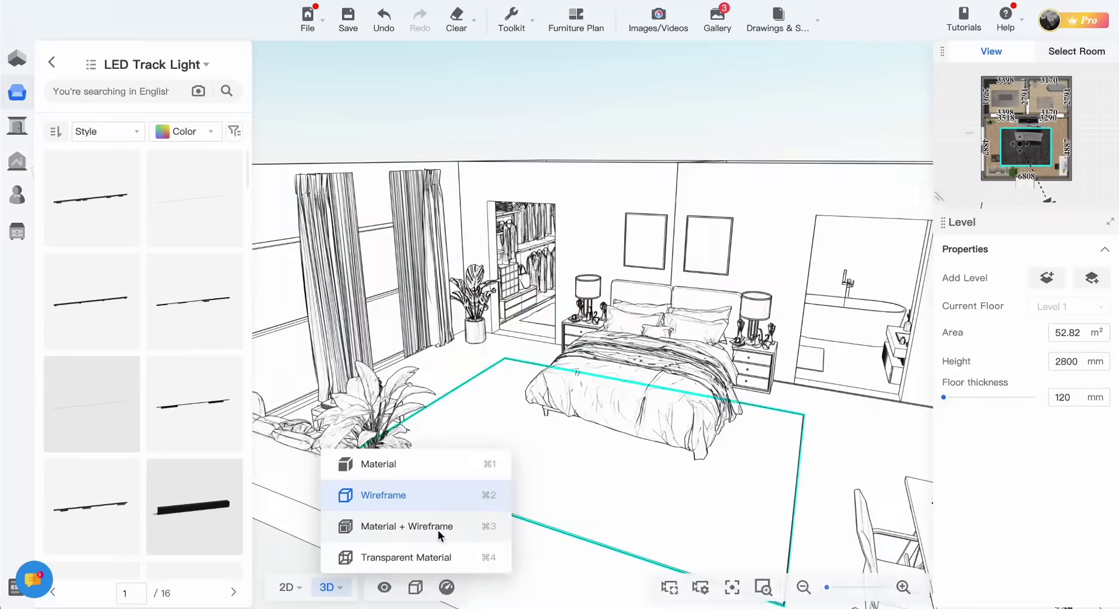
# Step: Display the 3D bedroom in Material + Wireframe style
pyautogui.click(438, 528)
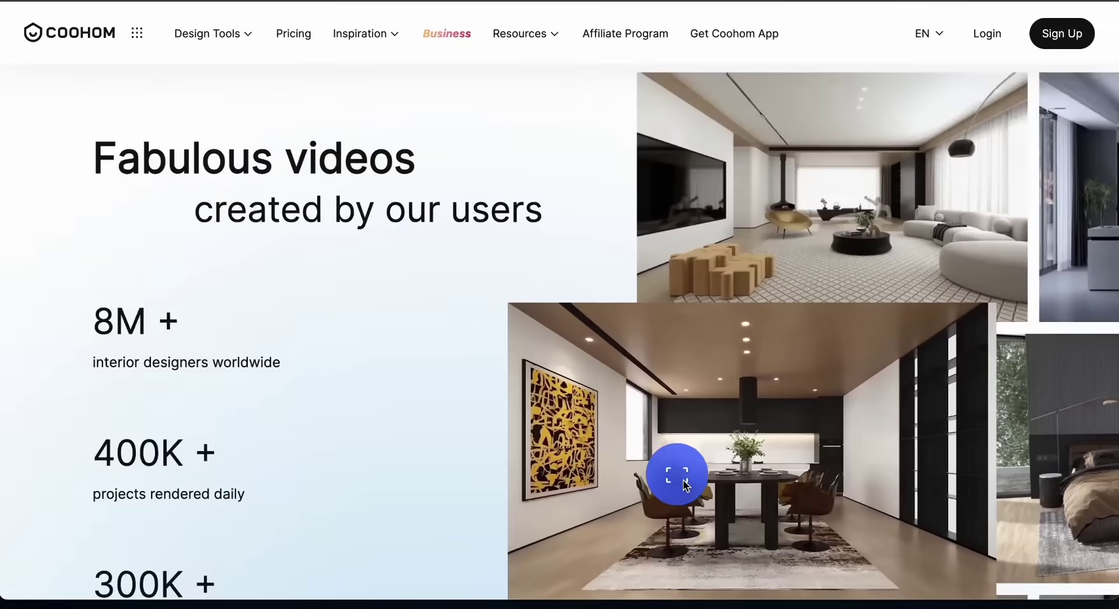
# Step: Look over the Coohom homepage and start the design tool for free
pyautogui.scroll(-7, 685, 484)
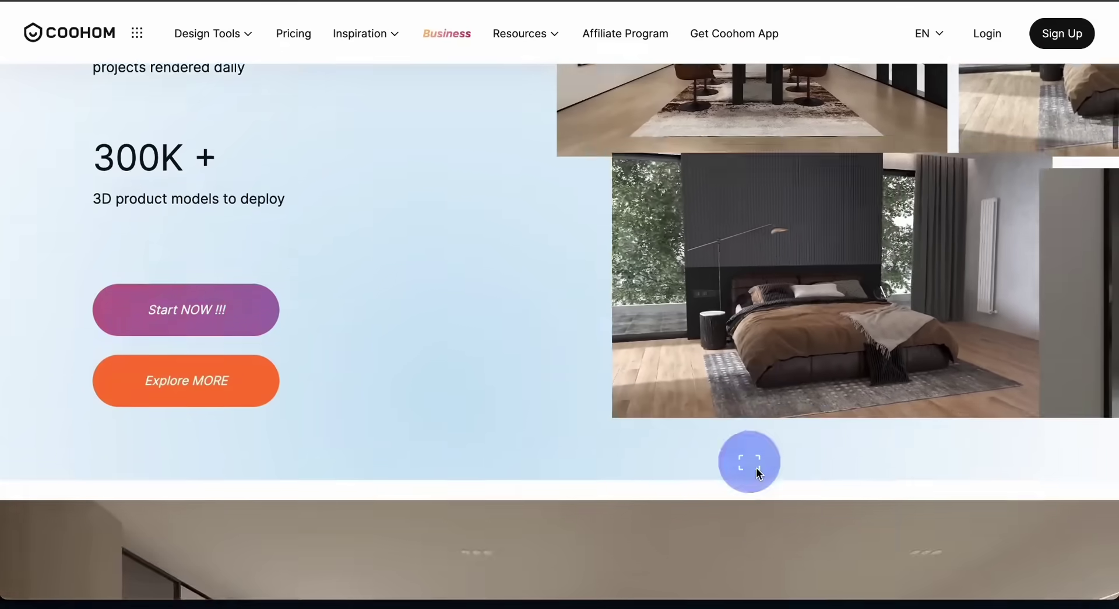
pyautogui.scroll(-5, 757, 467)
pyautogui.scroll(-5, 757, 467)
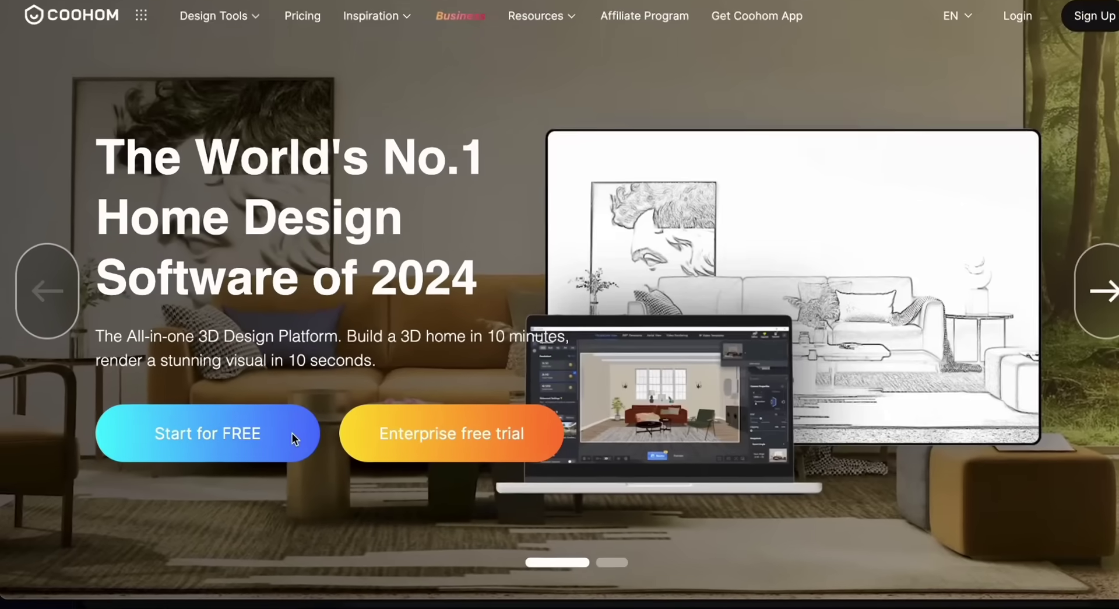
pyautogui.click(292, 438)
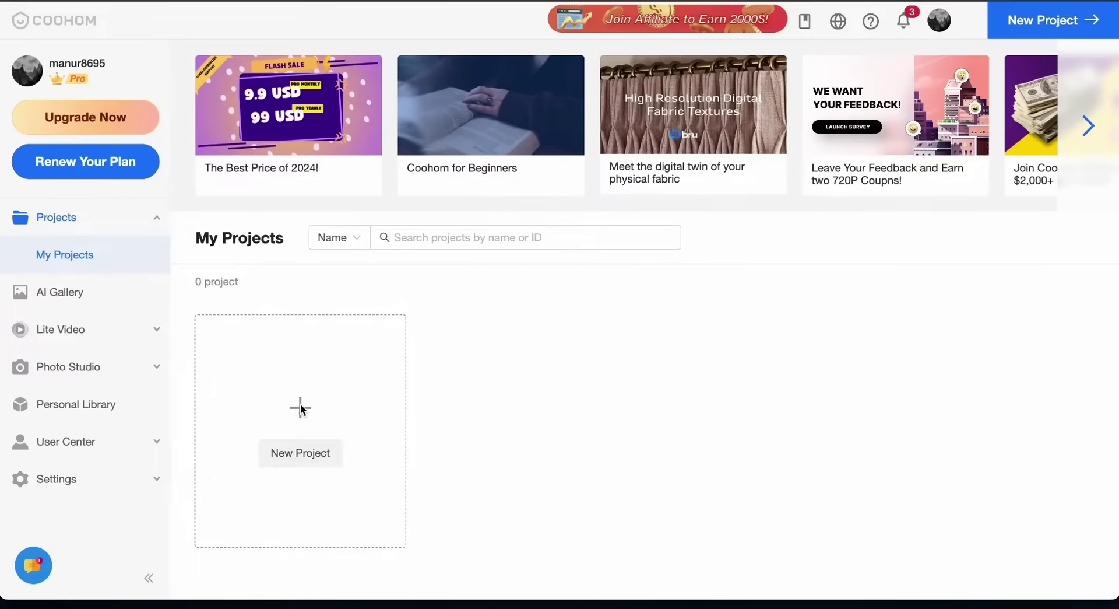
# Step: Create a new project by applying the third style template
pyautogui.click(301, 408)
pyautogui.moveTo(446, 450)
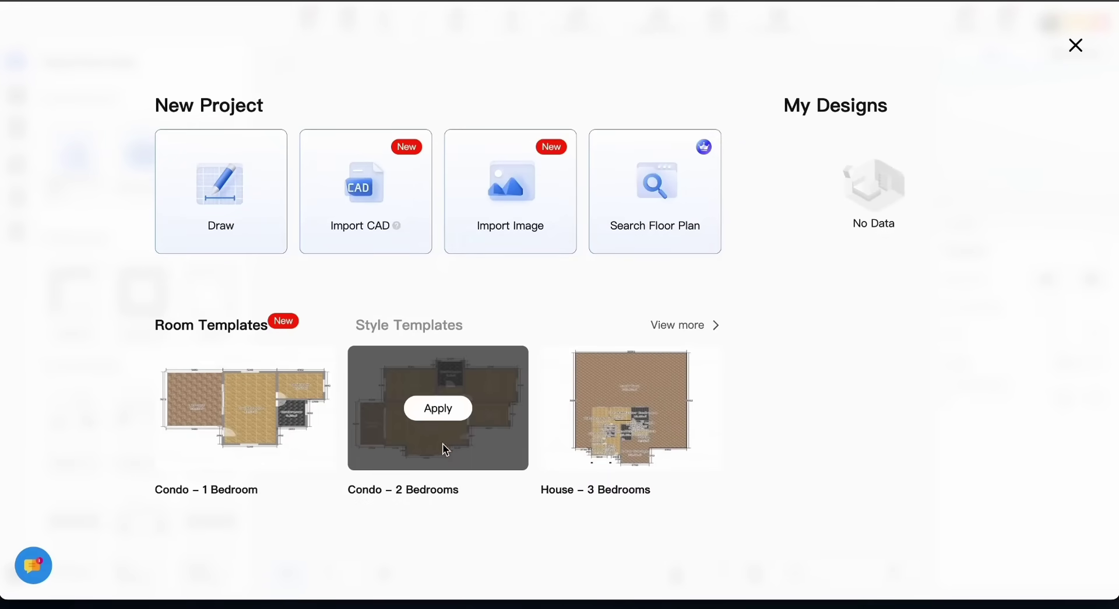
pyautogui.click(434, 326)
pyautogui.click(617, 410)
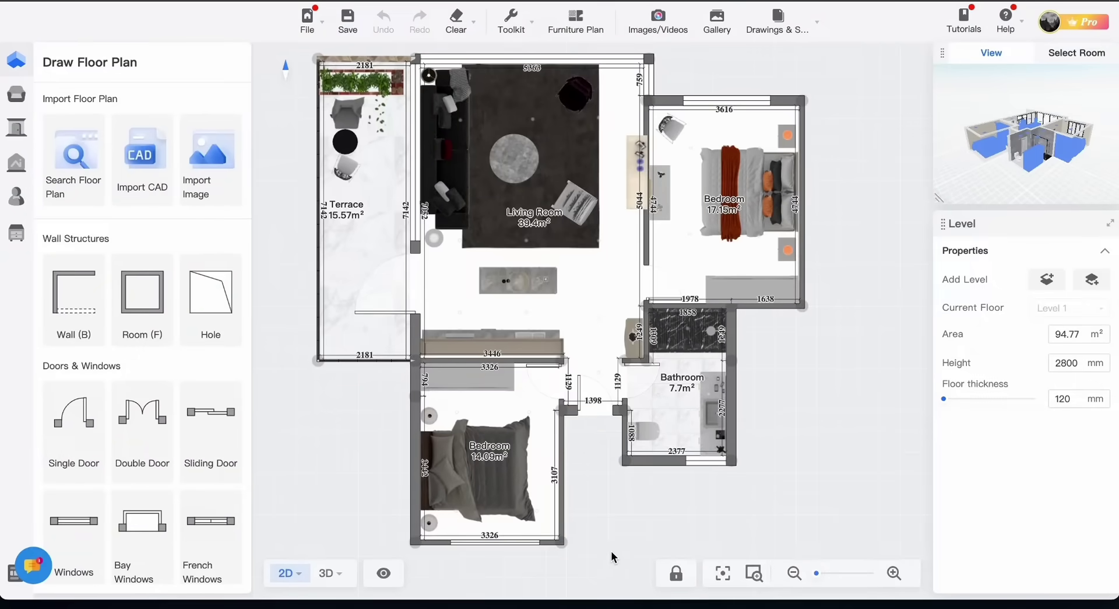
# Step: Isolate the 17.15 m² bedroom from the floor plan and show it in 3D
pyautogui.scroll(-2, 614, 383)
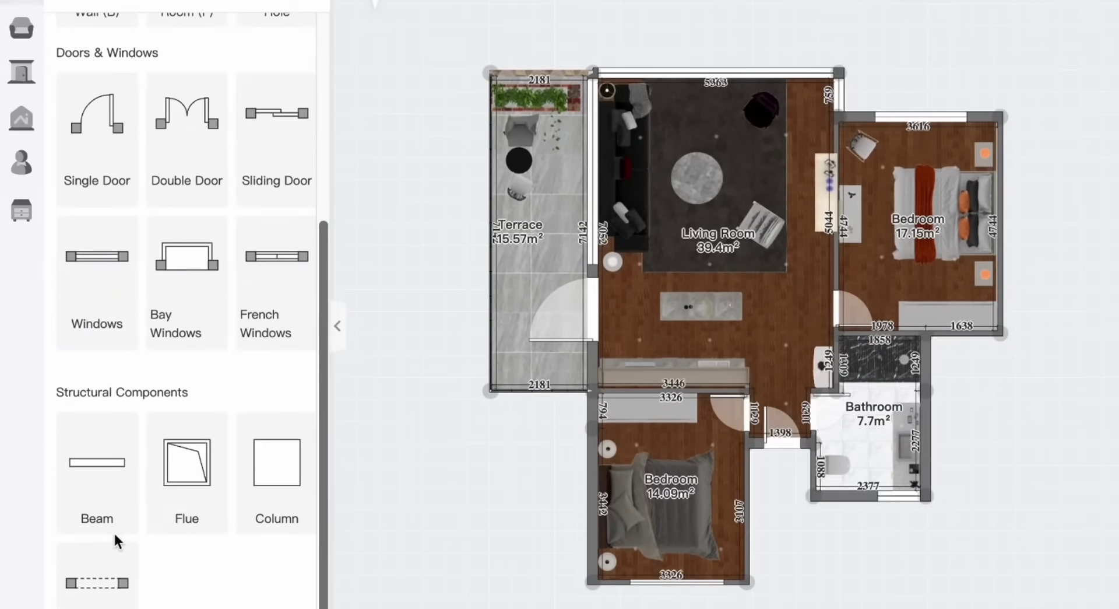
pyautogui.scroll(-1, 113, 531)
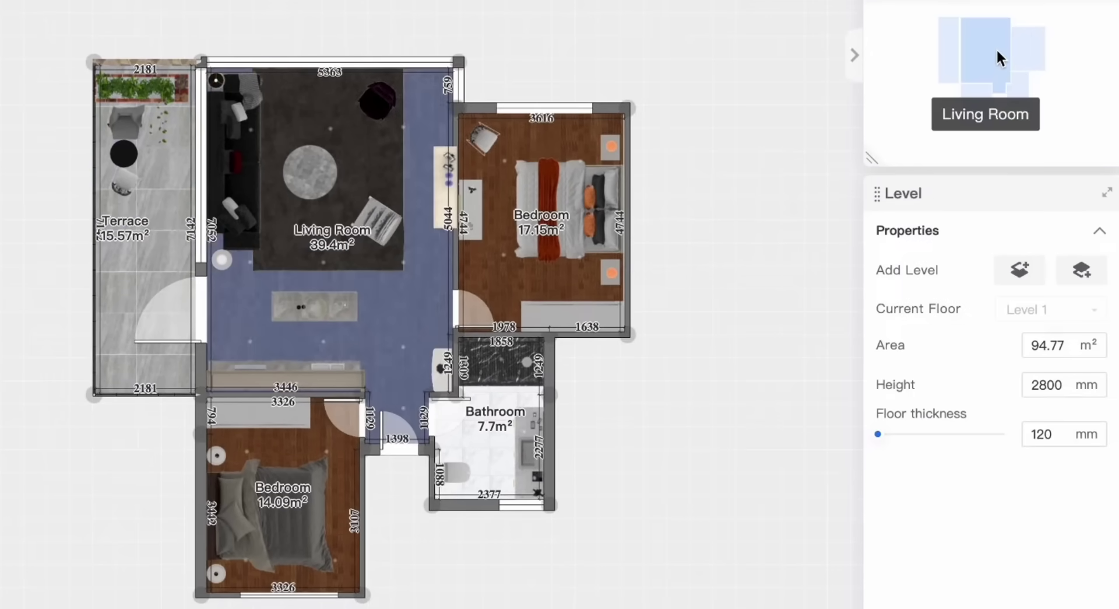
pyautogui.click(1031, 55)
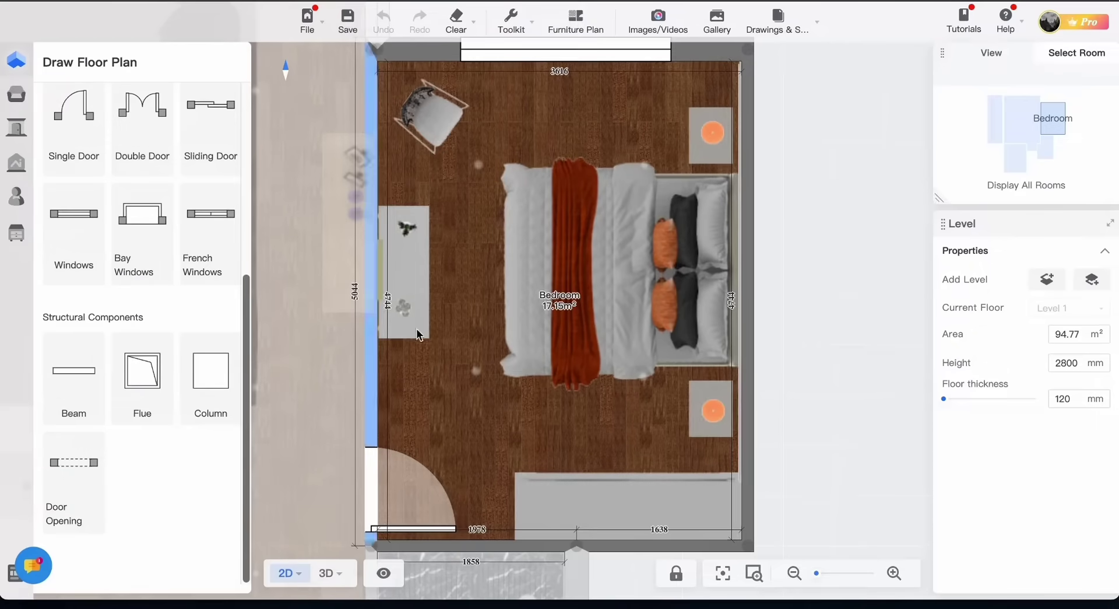
pyautogui.moveTo(283, 579)
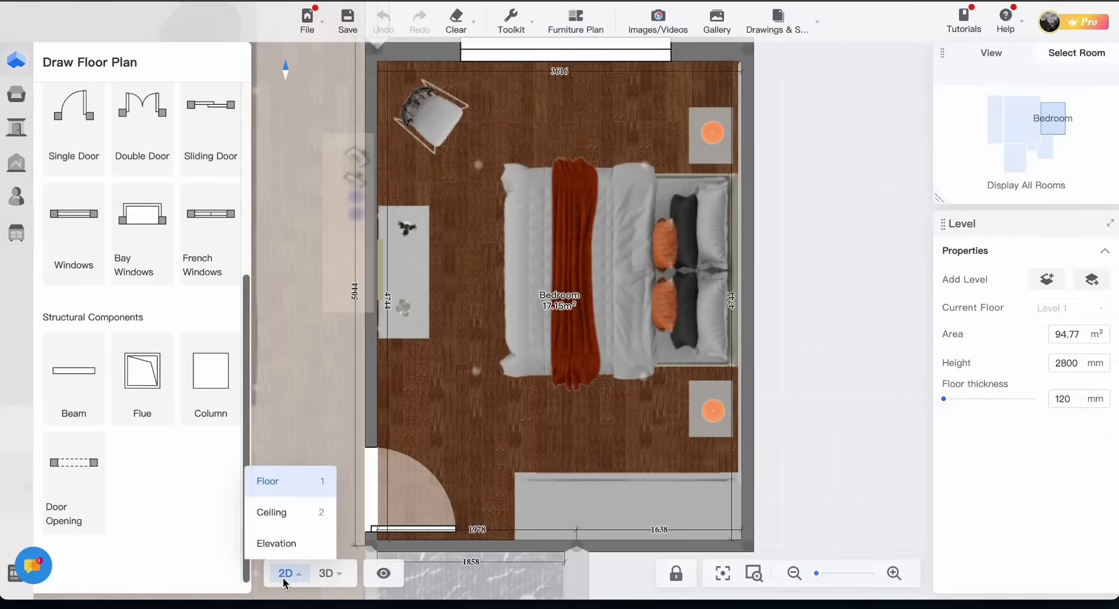
pyautogui.click(328, 575)
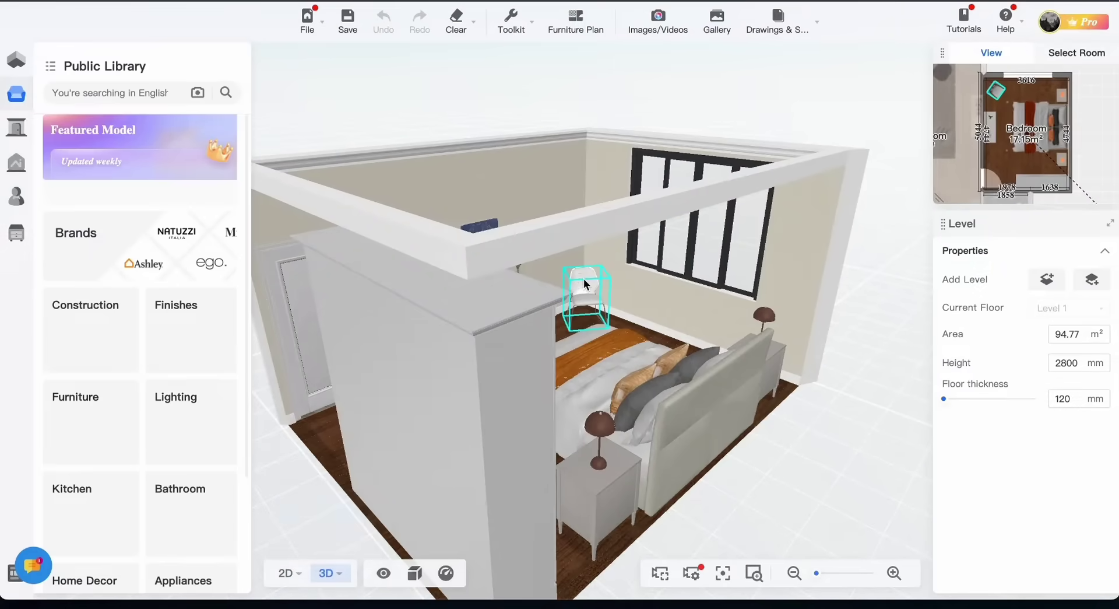
# Step: Examine the bedroom's furniture, window and panelled wall in 3D from outside and inside the room
pyautogui.moveTo(583, 278); pyautogui.dragTo(639, 249)
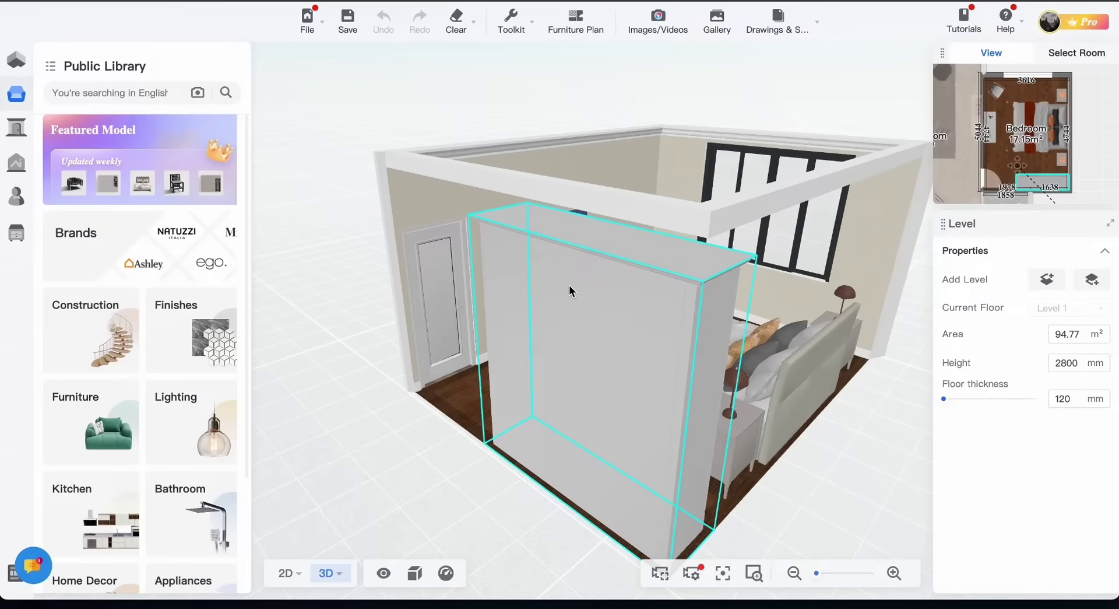
pyautogui.moveTo(489, 318); pyautogui.dragTo(785, 305)
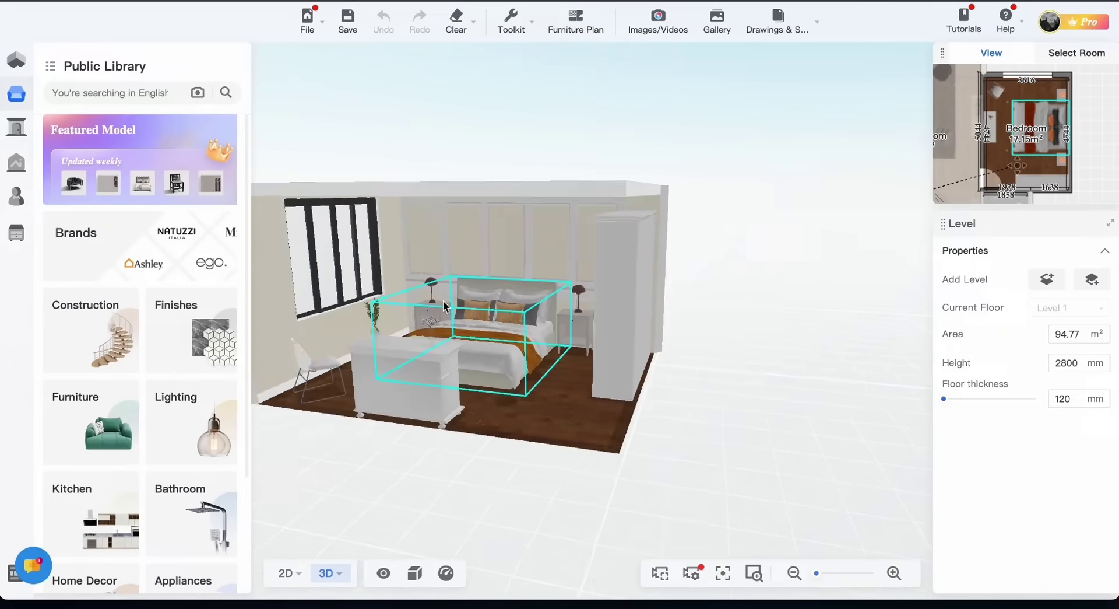
pyautogui.scroll(2, 443, 300)
pyautogui.moveTo(443, 299); pyautogui.dragTo(562, 270)
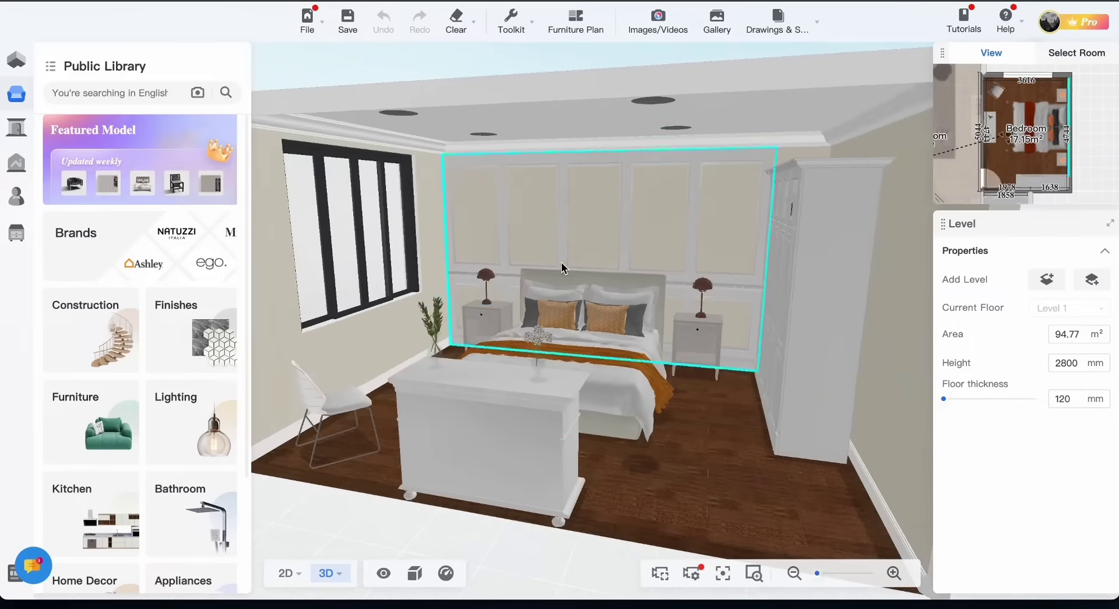
pyautogui.scroll(2, 651, 271)
pyautogui.scroll(-3, 650, 264)
pyautogui.scroll(5, 649, 264)
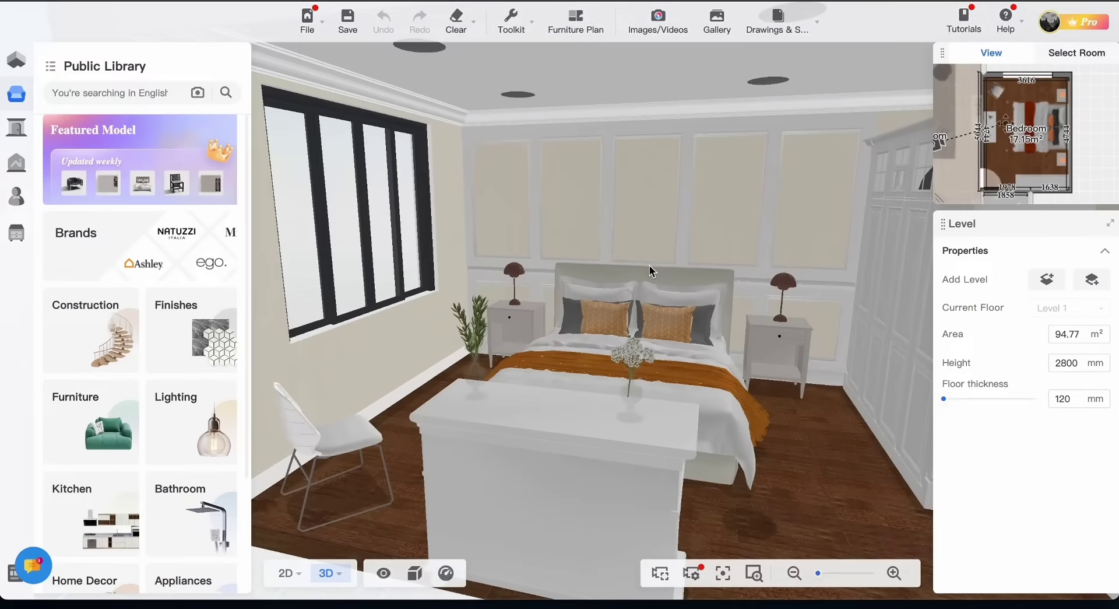
pyautogui.moveTo(649, 264); pyautogui.dragTo(512, 242)
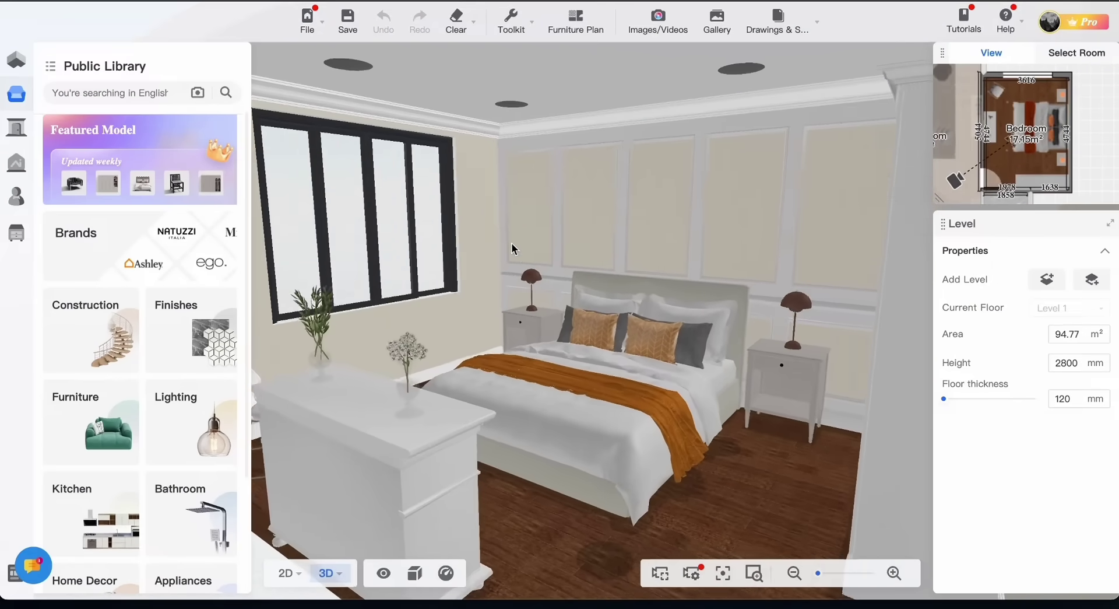
# Step: Browse the Construction and Lighting categories of the public model library
pyautogui.scroll(-3, 106, 349)
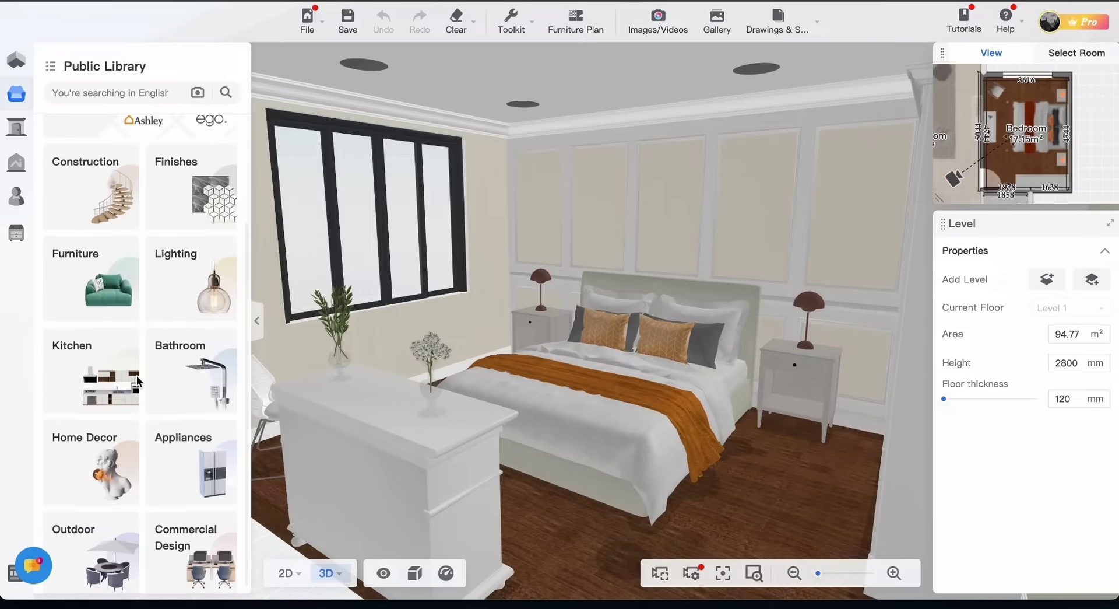
pyautogui.click(68, 224)
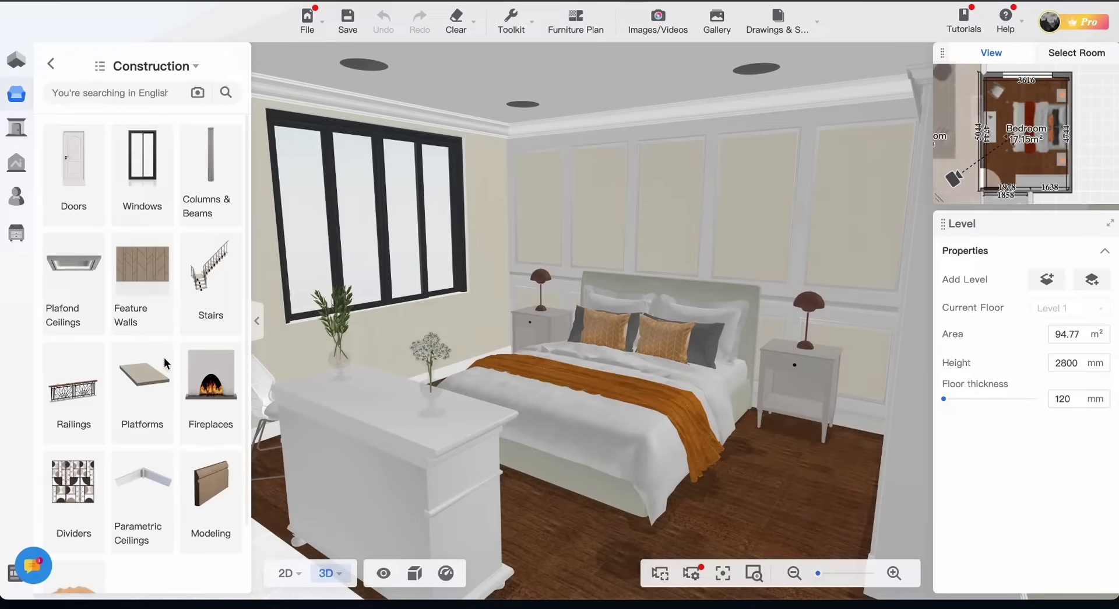
pyautogui.click(51, 63)
pyautogui.click(199, 329)
pyautogui.click(53, 66)
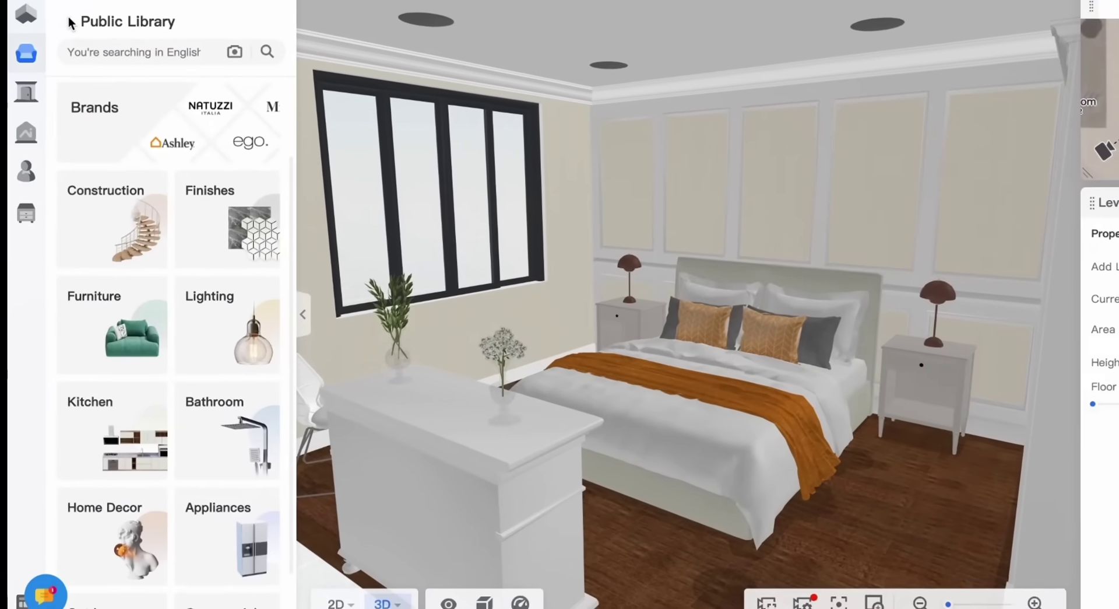
# Step: Find the Bathroom Accessories models under Home Decor and narrow them to Aromatherapy
pyautogui.click(105, 525)
pyautogui.click(245, 294)
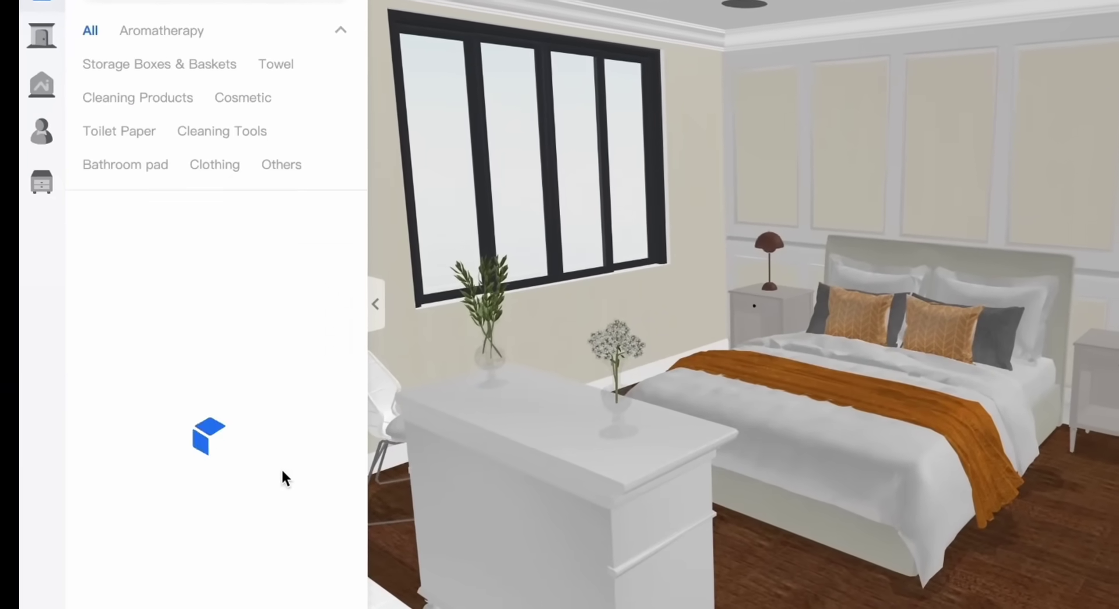
pyautogui.scroll(-10, 286, 418)
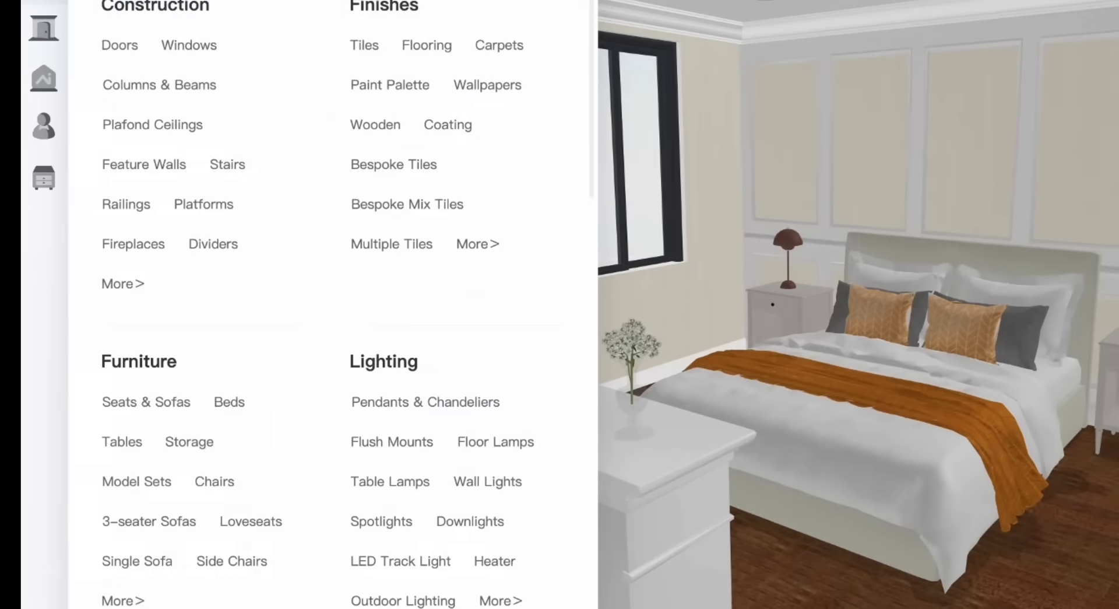
pyautogui.scroll(-15, 361, 586)
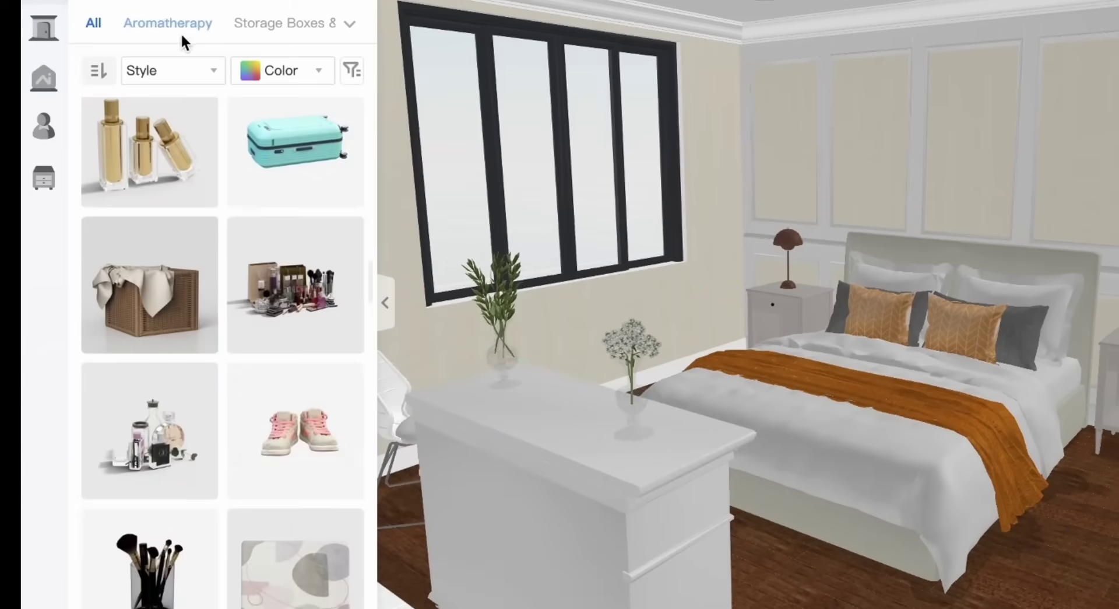
pyautogui.click(175, 26)
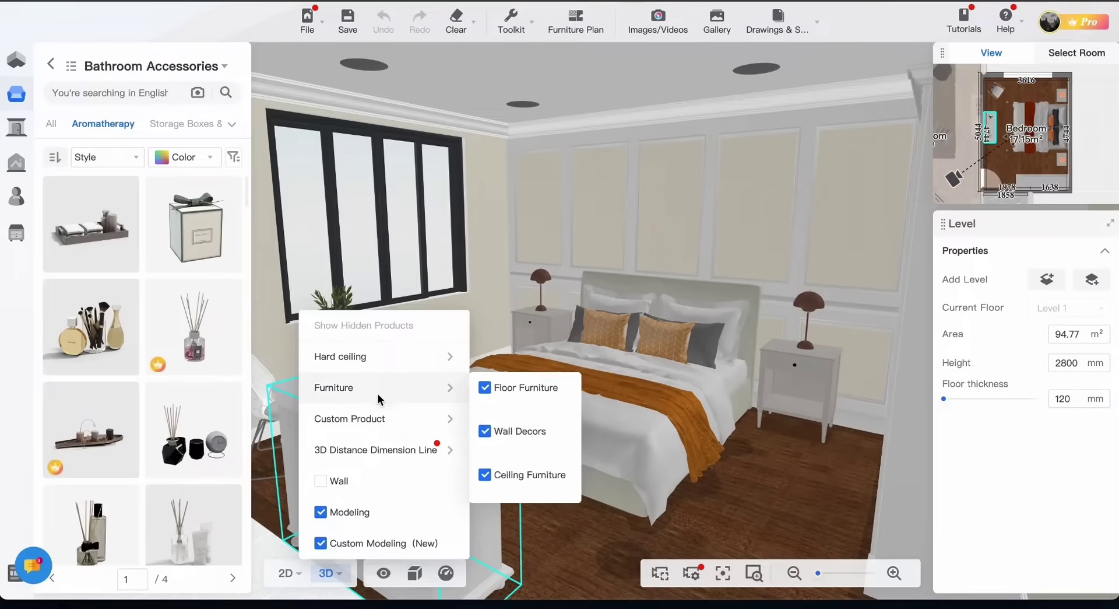
pyautogui.click(416, 572)
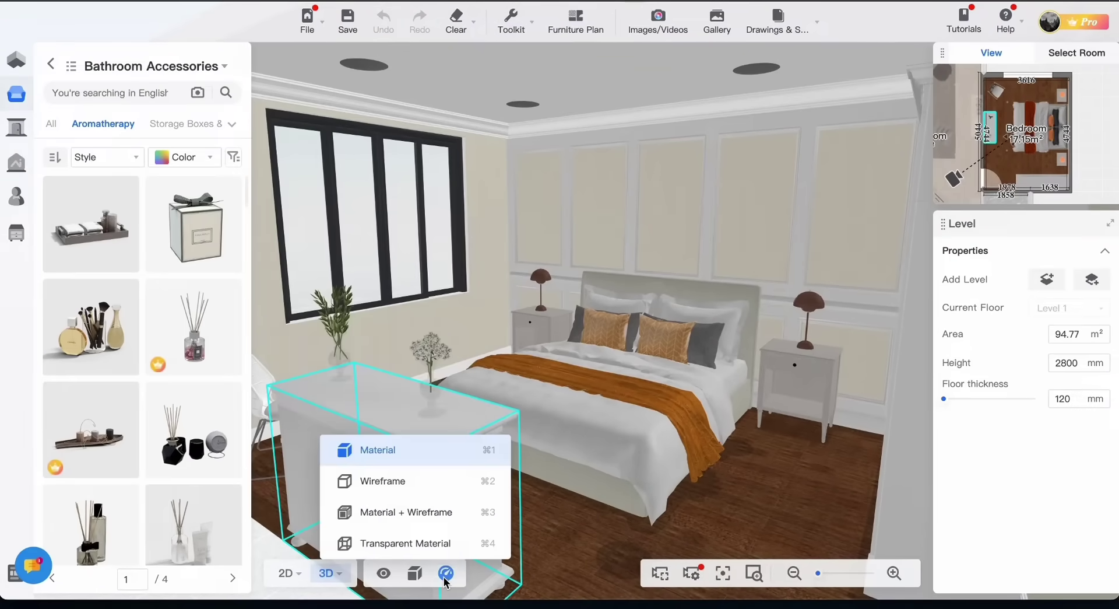
pyautogui.click(446, 573)
pyautogui.click(758, 454)
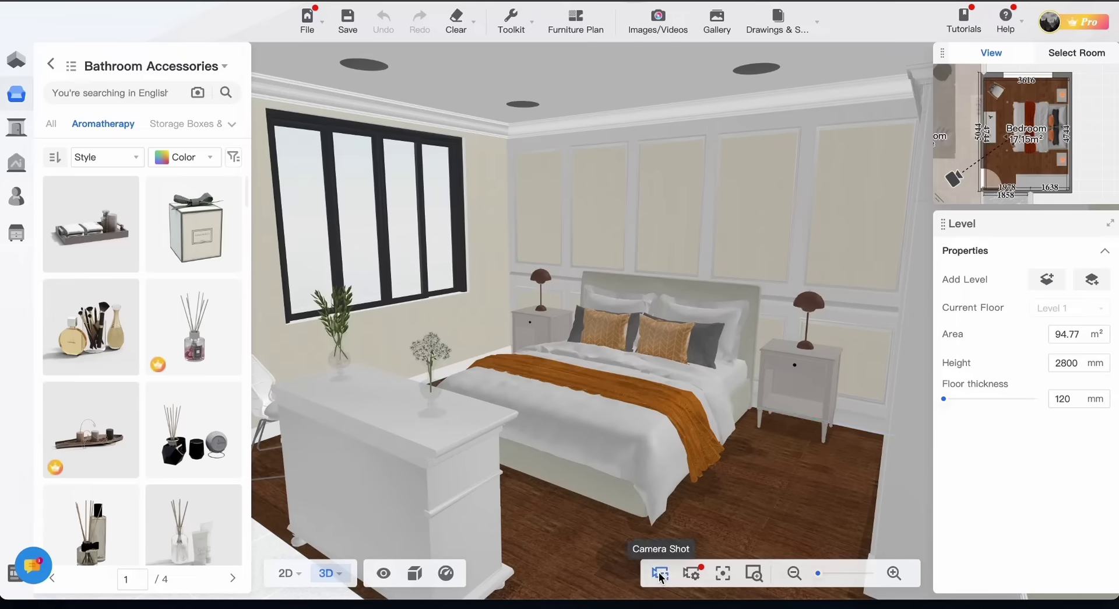
# Step: Return to the 2D floor view of the whole apartment and open the Images/Videos rendering workspace
pyautogui.click(723, 573)
pyautogui.press('1')
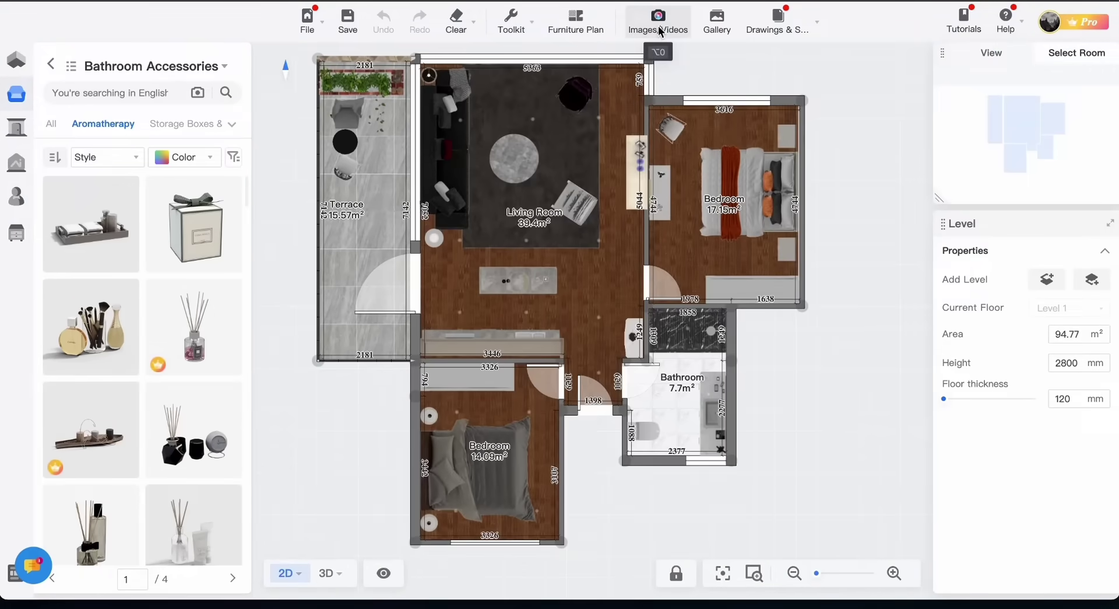
pyautogui.click(659, 26)
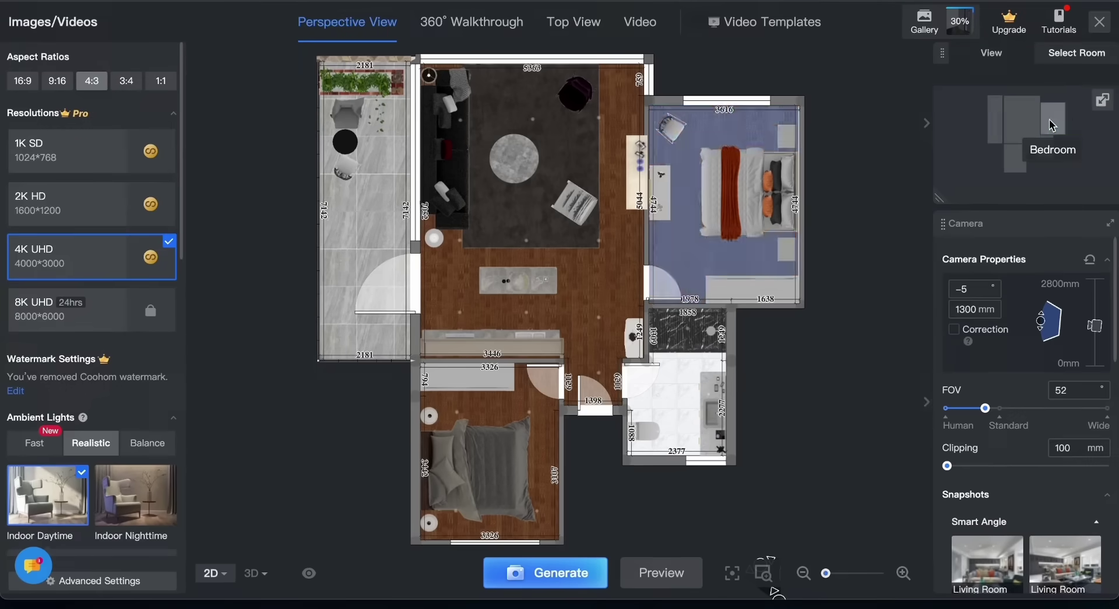
# Step: Isolate the larger bedroom and position the render camera near its door, facing the bed
pyautogui.click(1050, 119)
pyautogui.moveTo(564, 318)
pyautogui.mouseDown()
pyautogui.moveTo(445, 438)
pyautogui.moveTo(537, 432)
pyautogui.mouseUp()
pyautogui.moveTo(444, 436)
pyautogui.mouseDown()
pyautogui.moveTo(512, 387)
pyautogui.moveTo(492, 373)
pyautogui.moveTo(451, 431)
pyautogui.mouseUp()
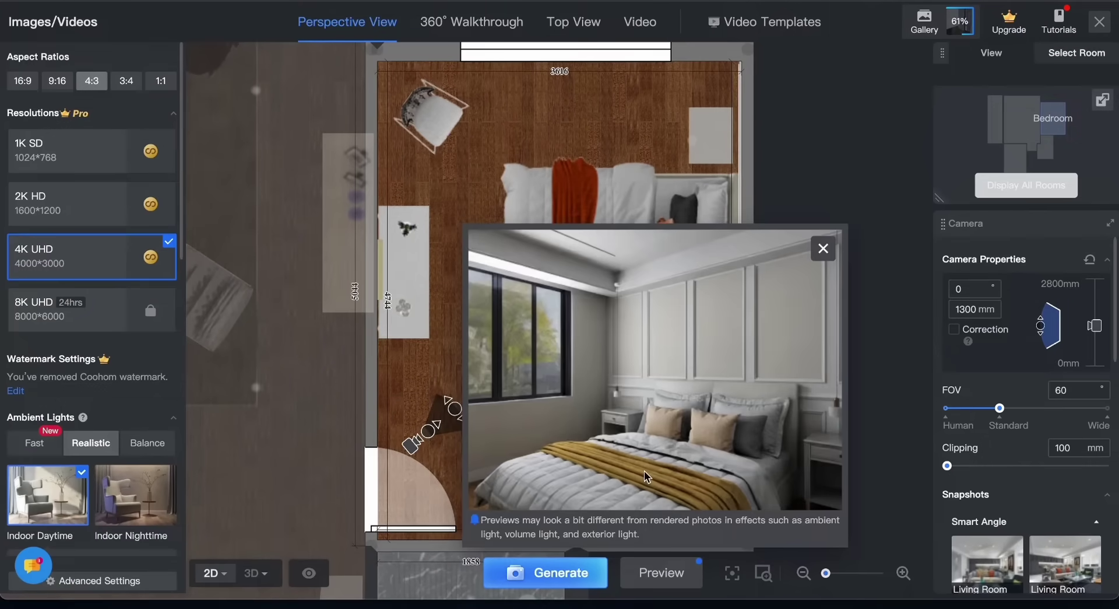
# Step: Compare the Bedroom Smart Angle presets, apply the one looking diagonally from the door corner, and review the saved angles
pyautogui.click(1061, 338)
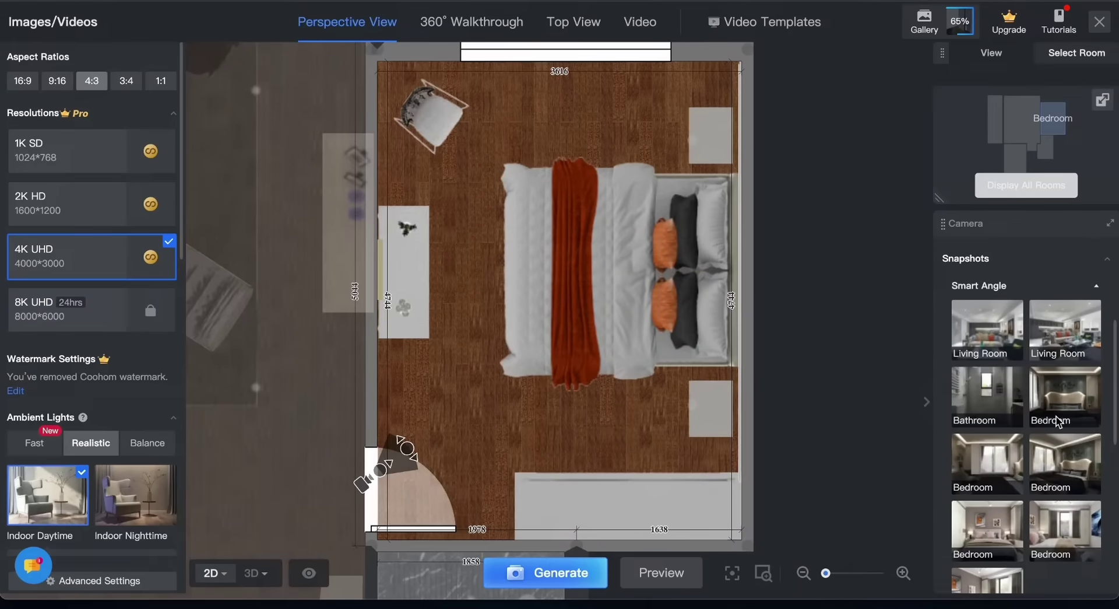
pyautogui.click(1065, 462)
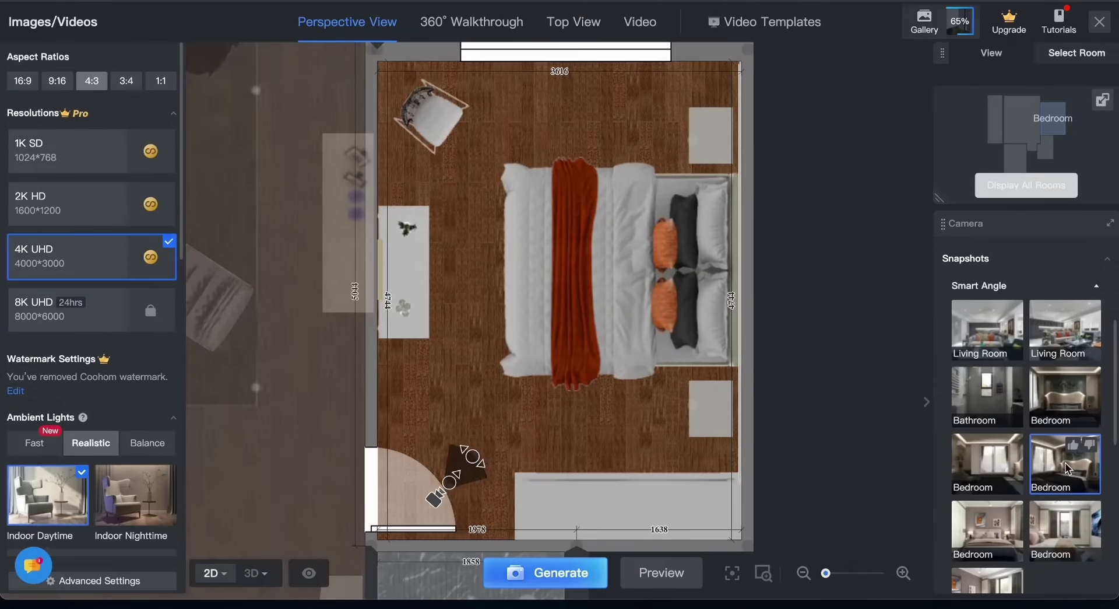
pyautogui.scroll(-3, 1066, 466)
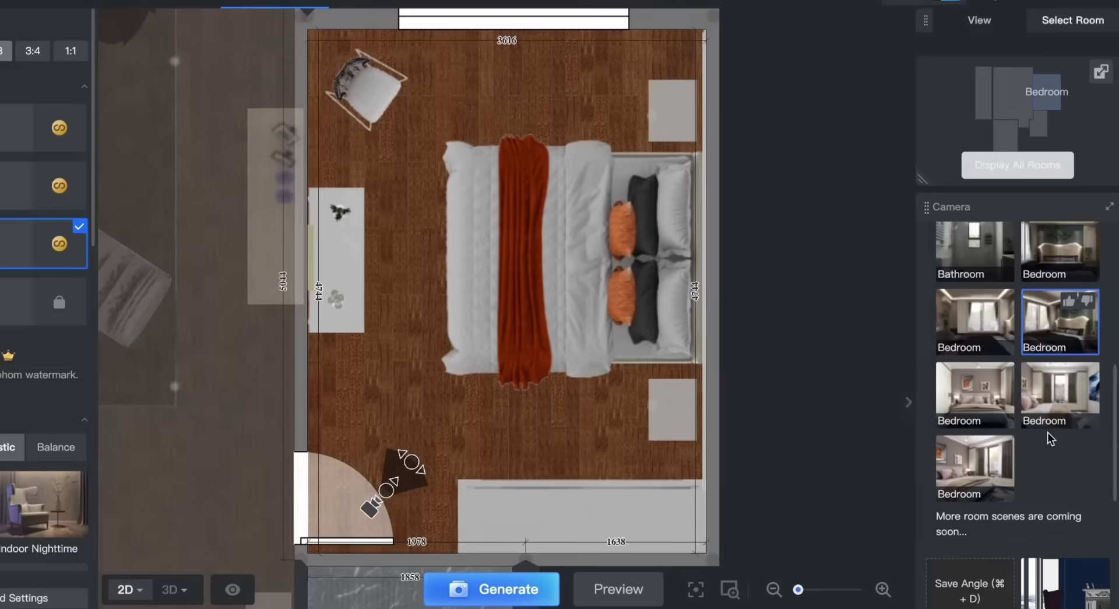
pyautogui.click(978, 322)
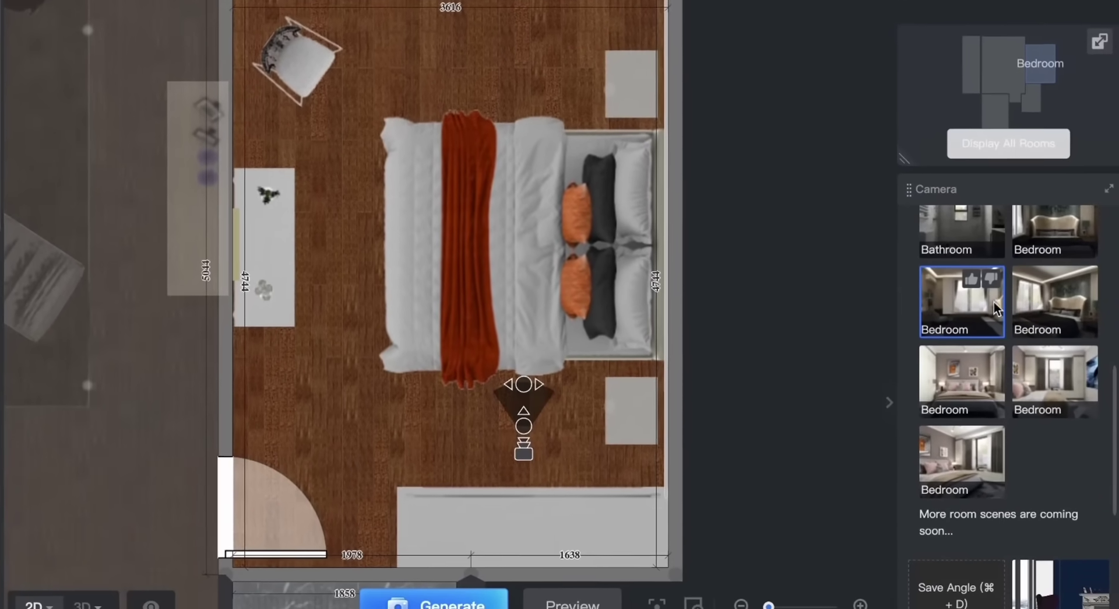
pyautogui.click(1050, 303)
pyautogui.scroll(-3, 935, 443)
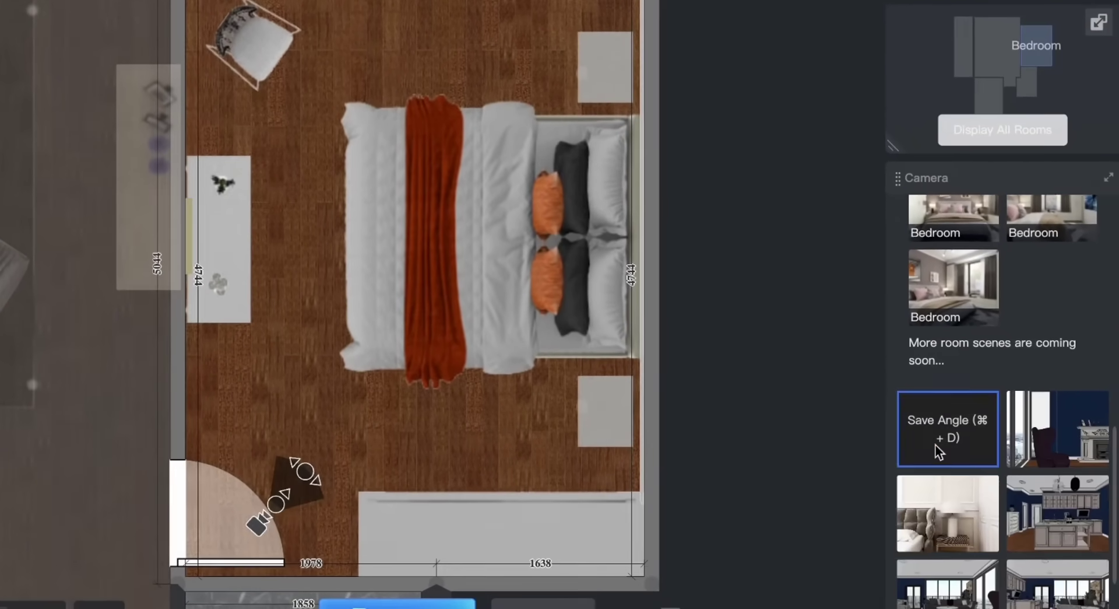
pyautogui.scroll(3, 991, 408)
pyautogui.scroll(-5, 1078, 292)
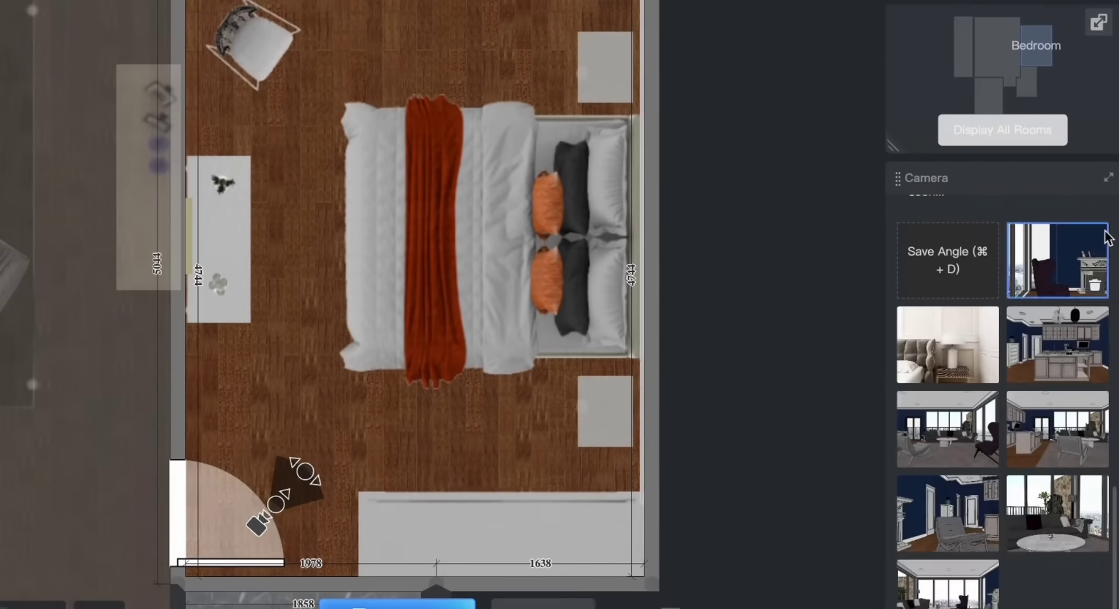
# Step: Show the bedroom through the render camera near the door, looking toward the bed and window
pyautogui.click(1107, 236)
pyautogui.click(396, 604)
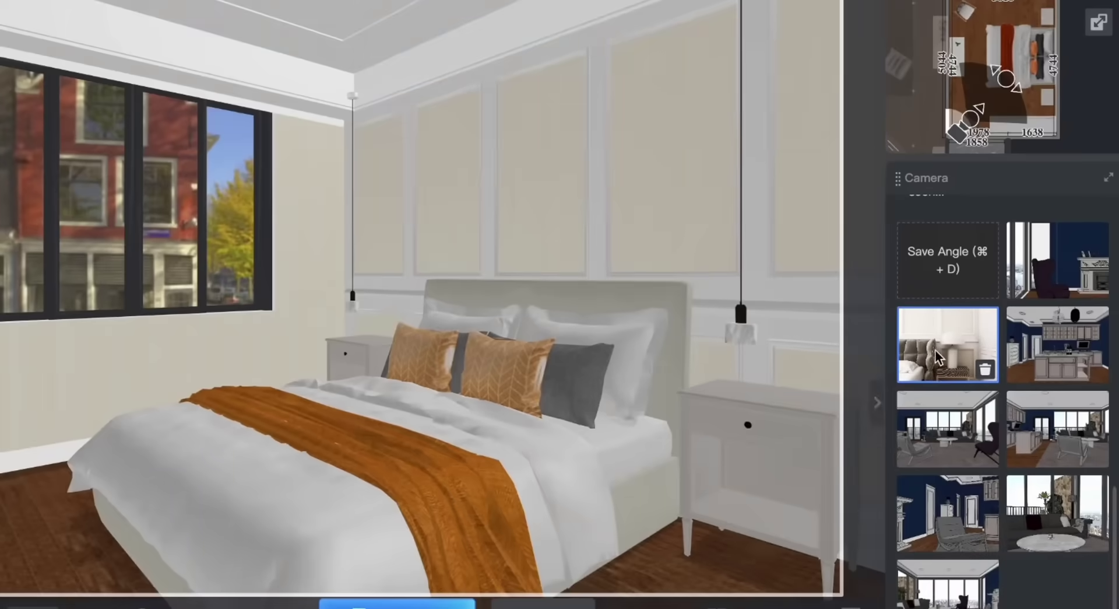
pyautogui.scroll(5, 395, 395)
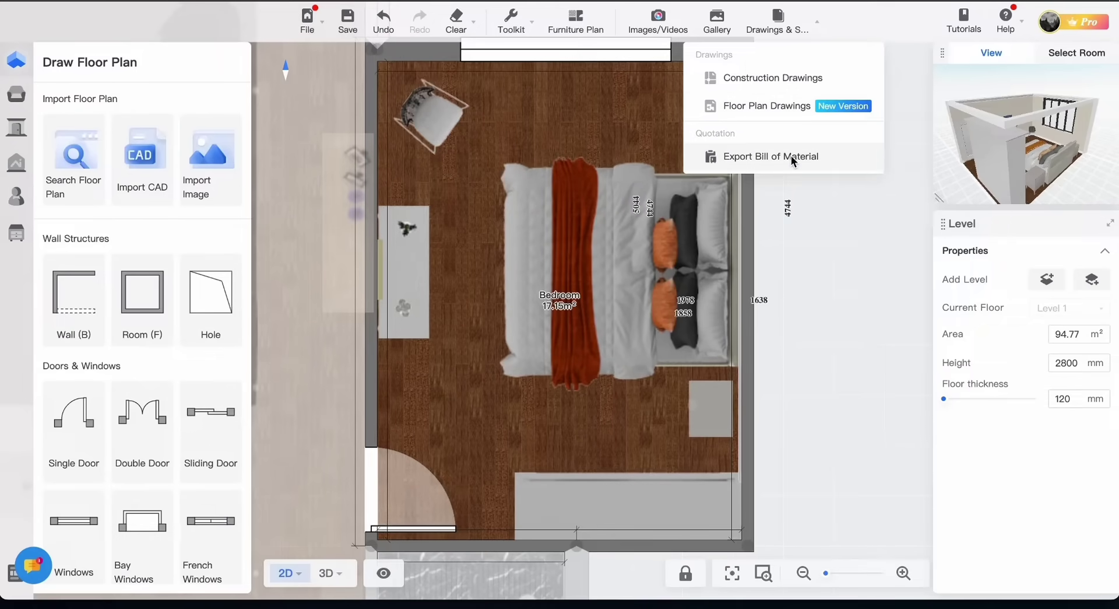
# Step: Open the apartment's construction drawings and inspect the dimensioned Furniture Plan and its Generate Views options
pyautogui.click(755, 107)
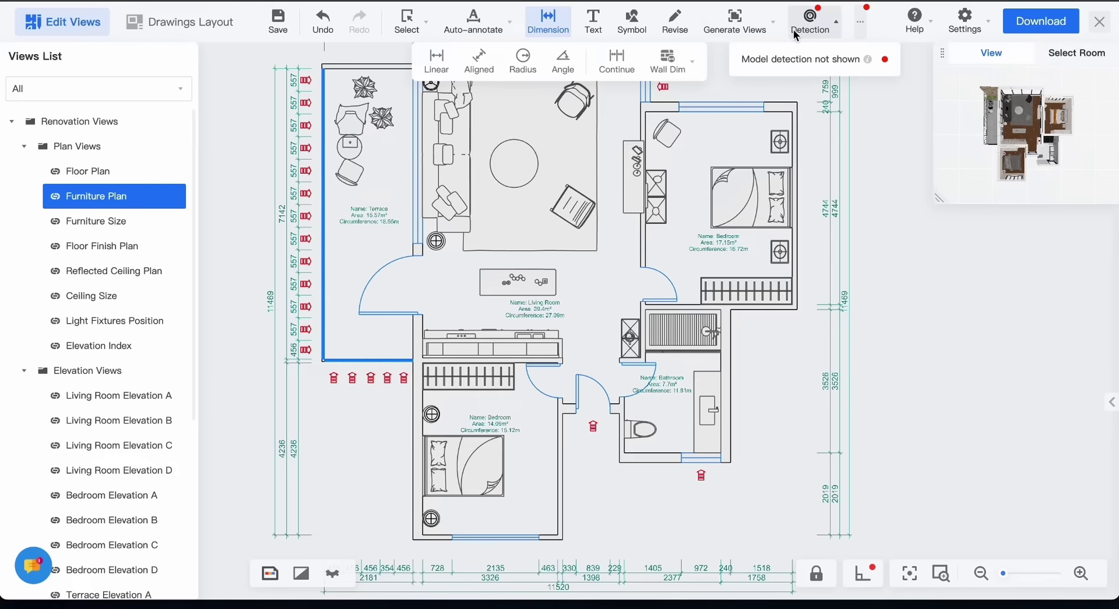
pyautogui.moveTo(761, 23)
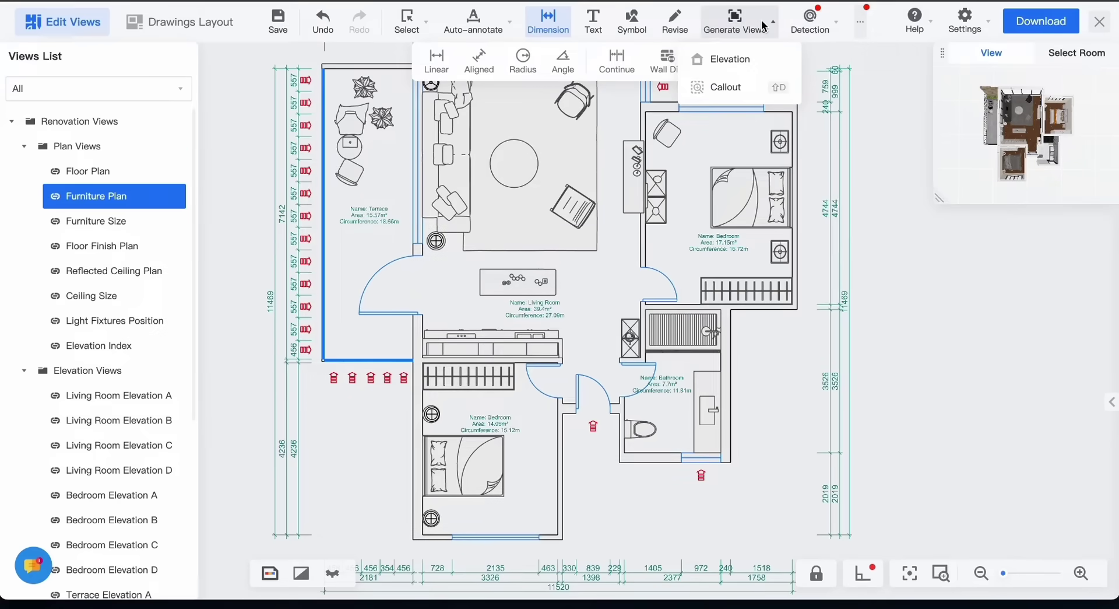
pyautogui.scroll(4, 864, 279)
pyautogui.scroll(-6, 864, 279)
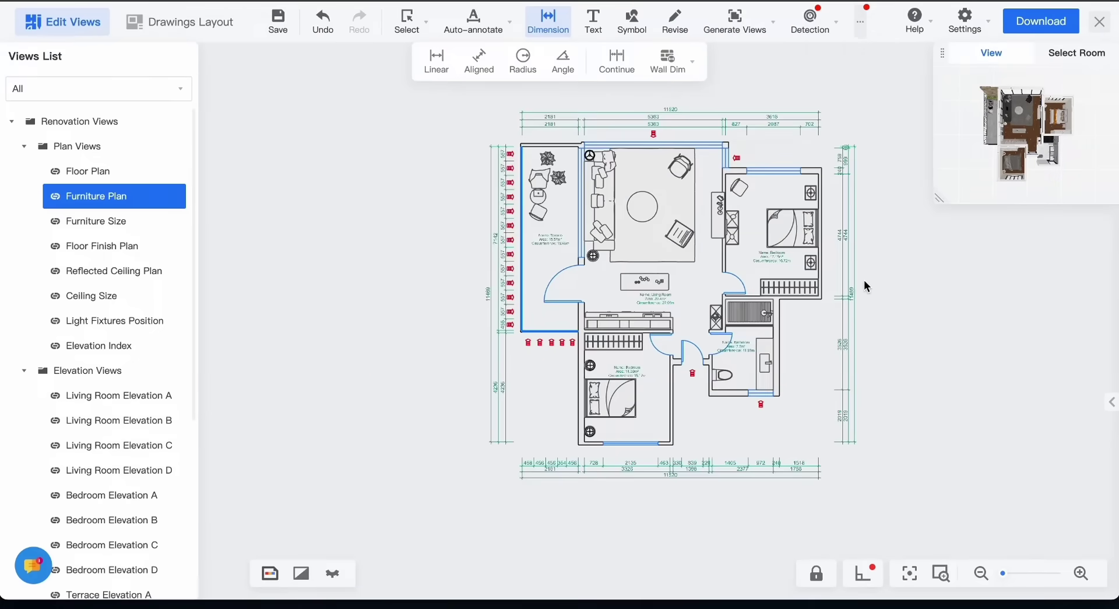
pyautogui.scroll(3, 864, 280)
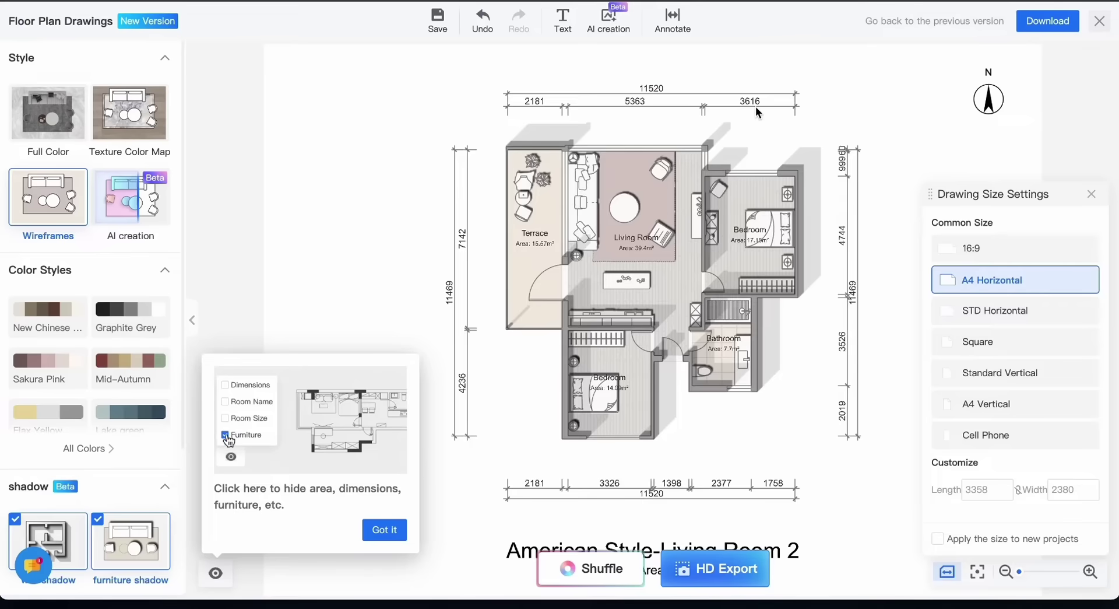
# Step: Inspect the whole apartment's wireframe plan in Floor Plan Drawings and dismiss the hint about hiding areas, dimensions and furniture
pyautogui.scroll(-2, 592, 341)
pyautogui.scroll(5, 593, 340)
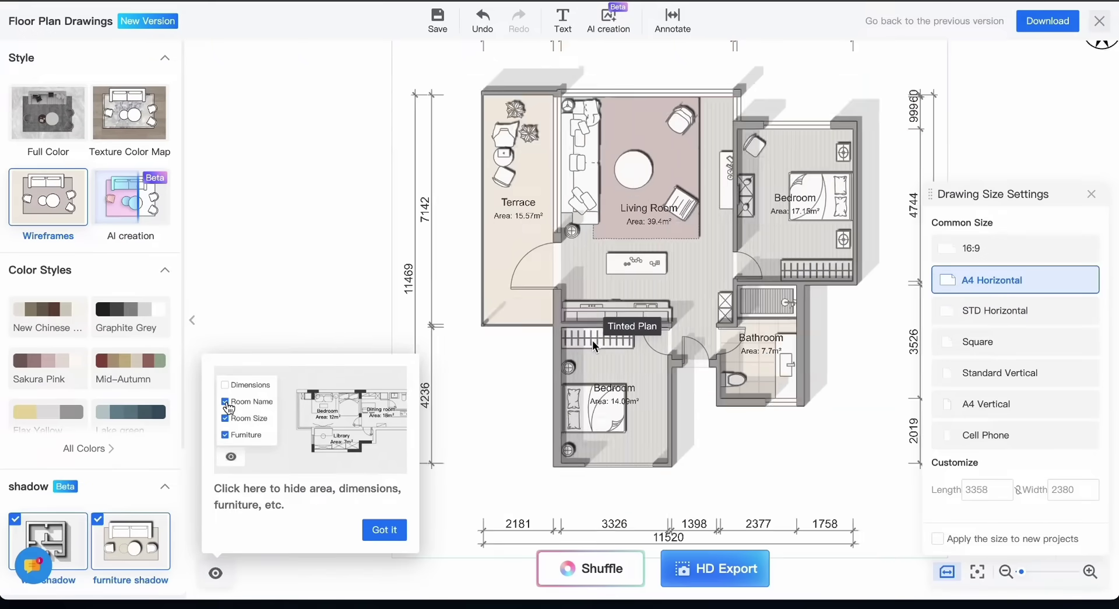
pyautogui.click(384, 531)
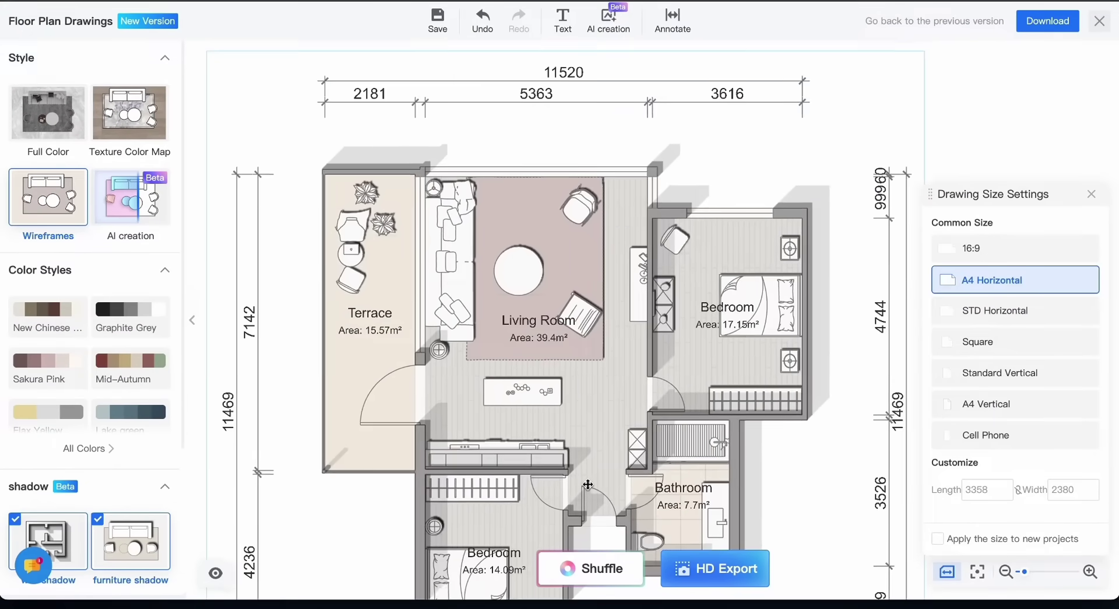
# Step: Set the drawing size to 16:9 and try the Graphite Grey, New Chinese and Sakura Pink color styles on the floor plan
pyautogui.moveTo(120, 336)
pyautogui.scroll(-1, 129, 330)
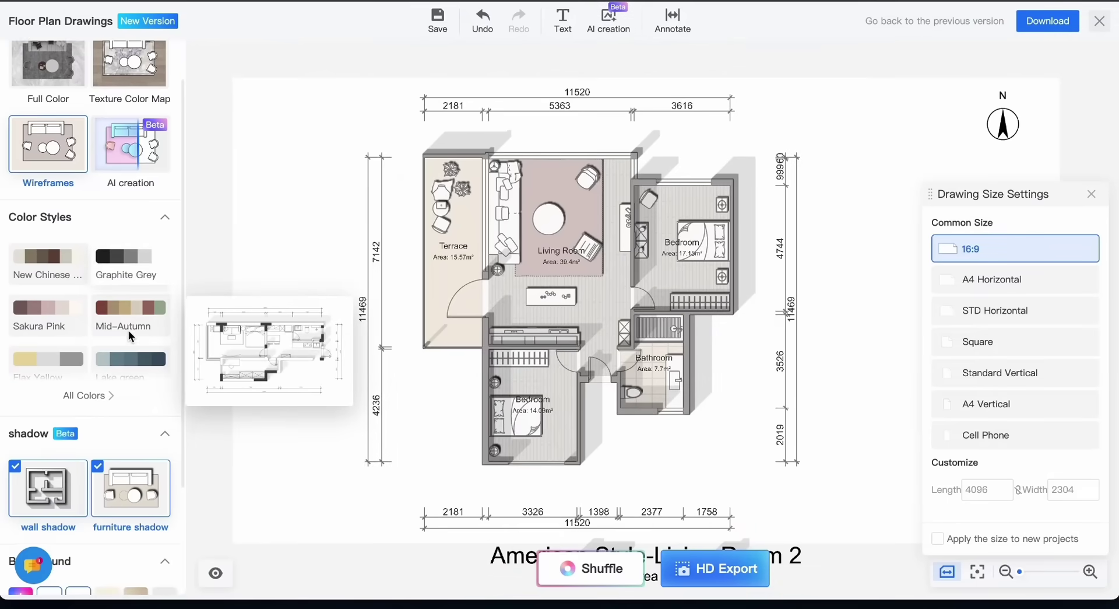
pyautogui.click(124, 362)
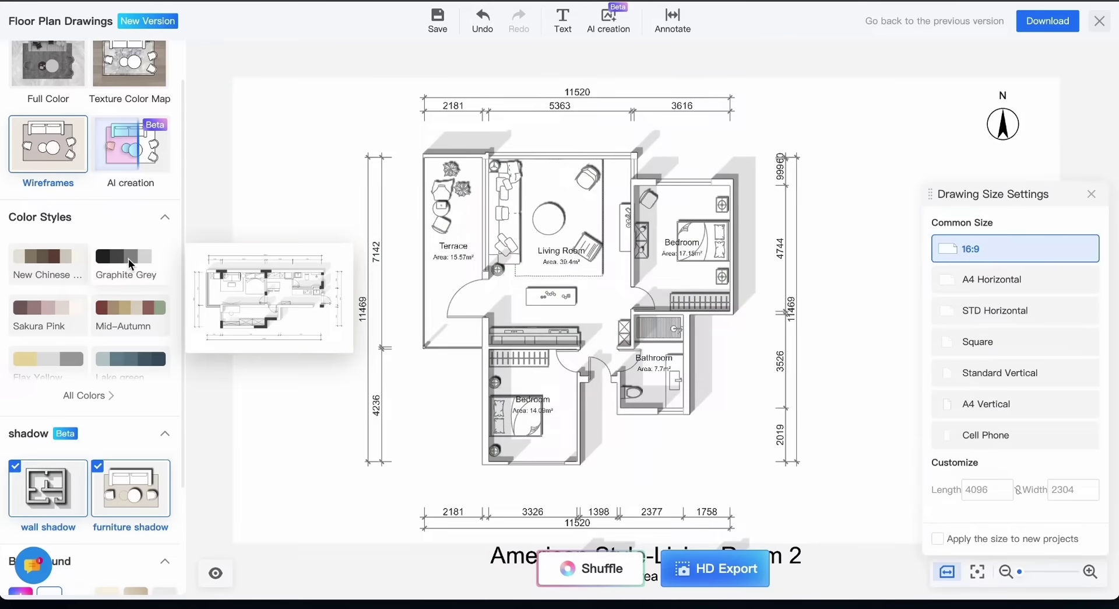
pyautogui.click(67, 260)
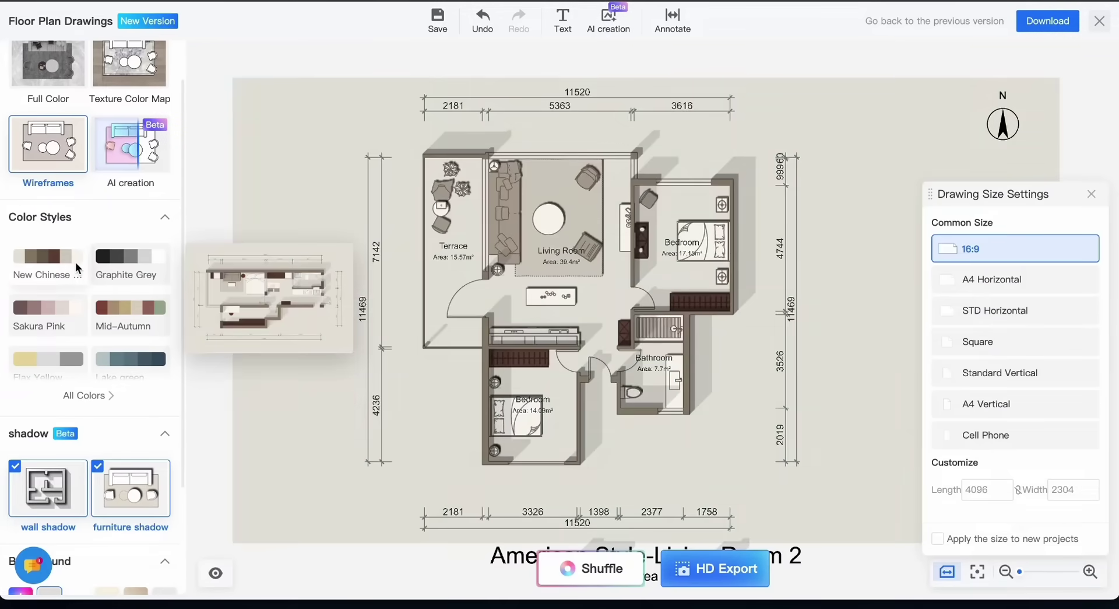
pyautogui.click(57, 303)
pyautogui.scroll(-1, 77, 317)
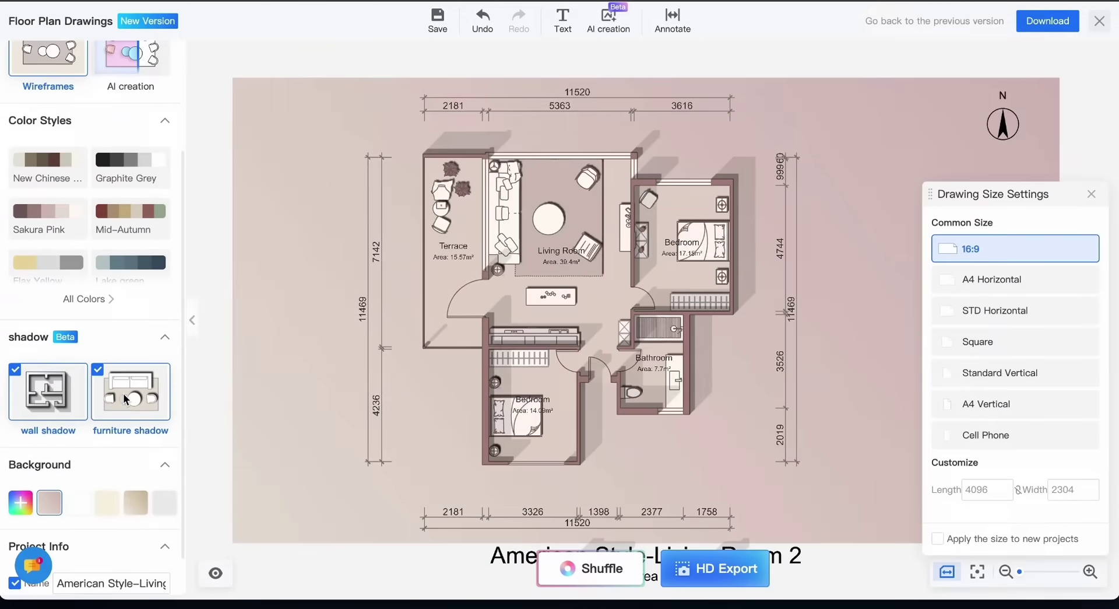
pyautogui.scroll(-1, 126, 399)
pyautogui.click(127, 345)
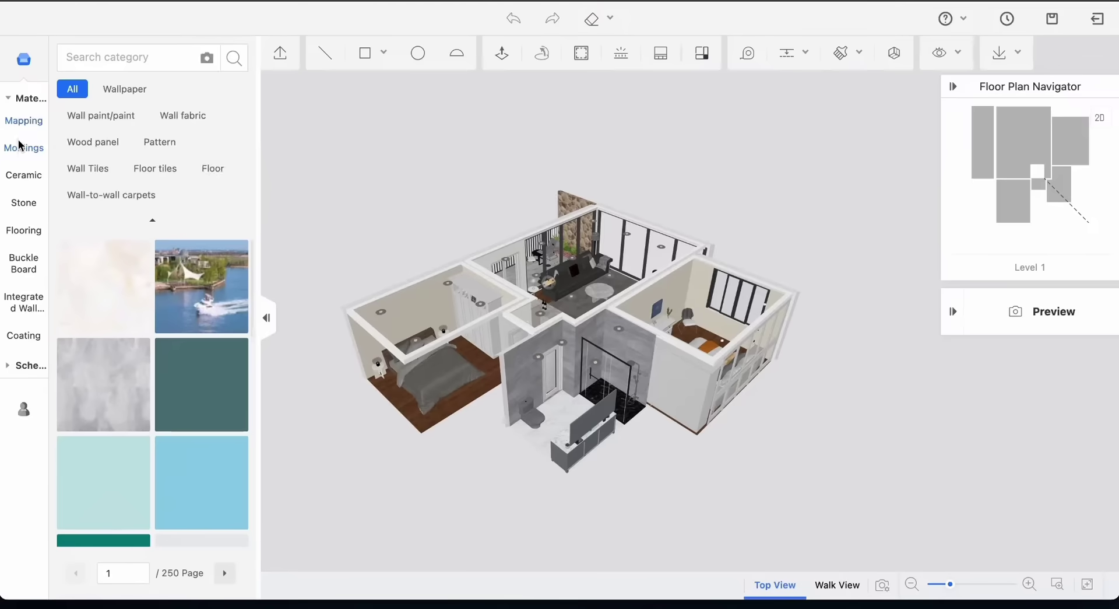
# Step: Browse the Moldings, Ceramic, Stone, Flooring, Buckle Board and Integrated Wall material categories and look over the drawing tools
pyautogui.click(24, 144)
pyautogui.click(24, 172)
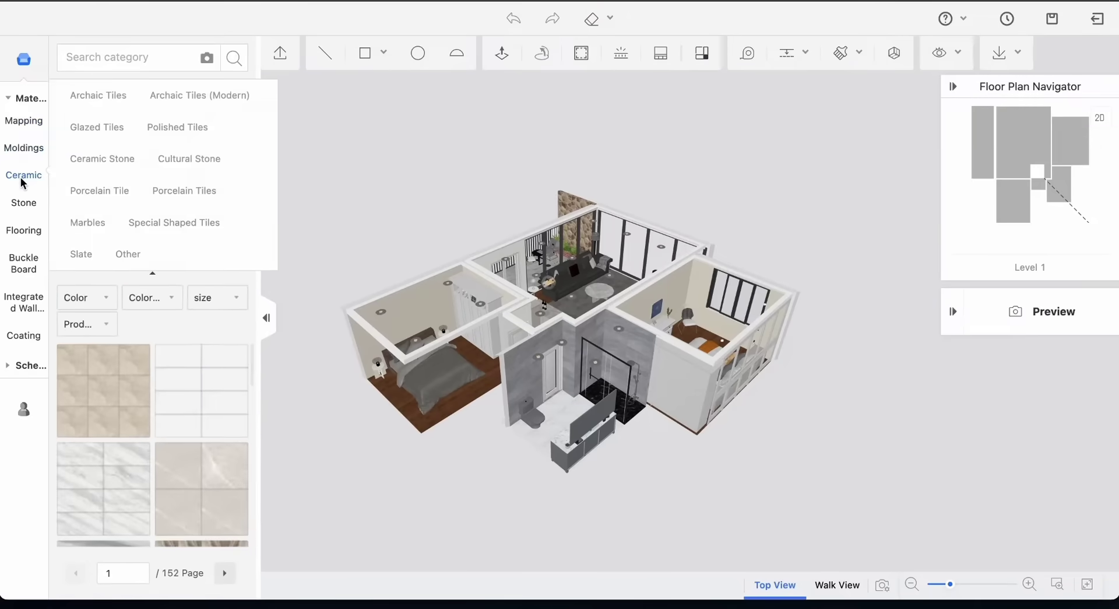
pyautogui.click(25, 202)
pyautogui.click(26, 228)
pyautogui.scroll(-5, 132, 407)
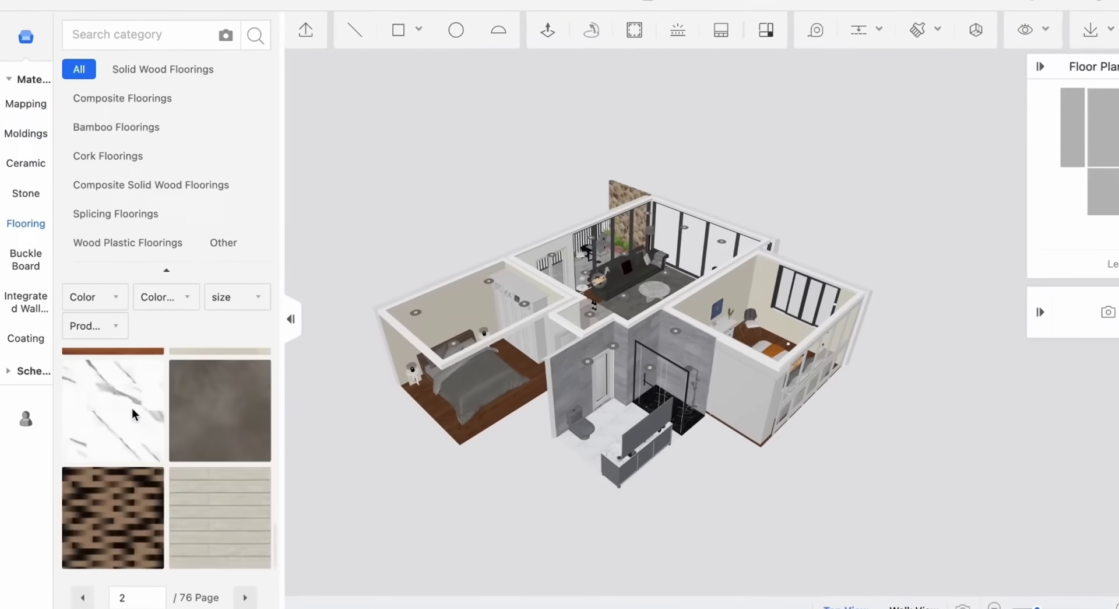
pyautogui.click(26, 259)
pyautogui.click(27, 301)
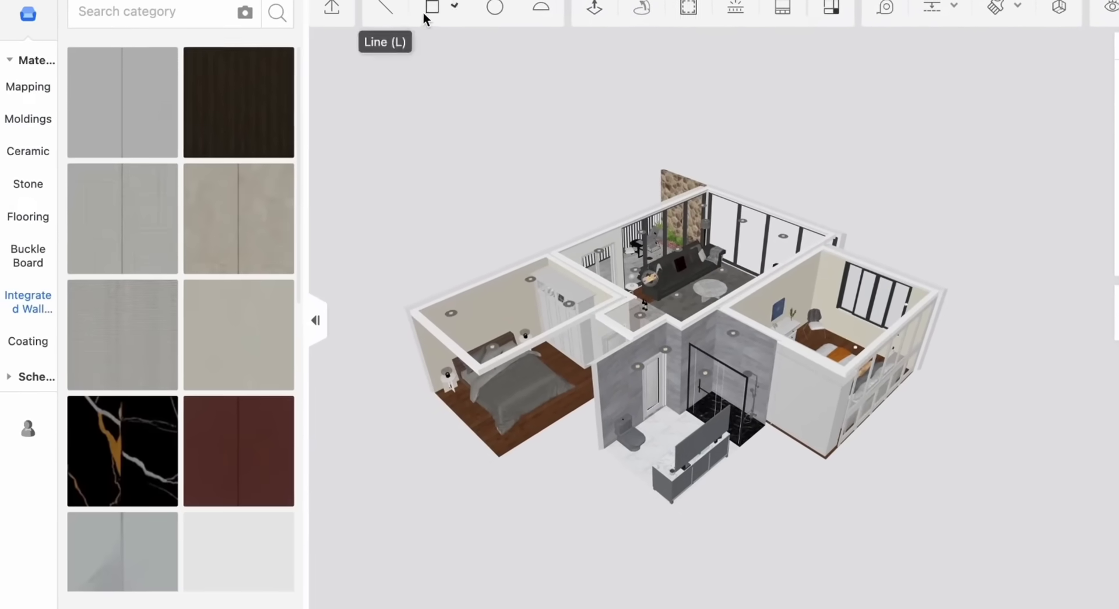
pyautogui.click(427, 24)
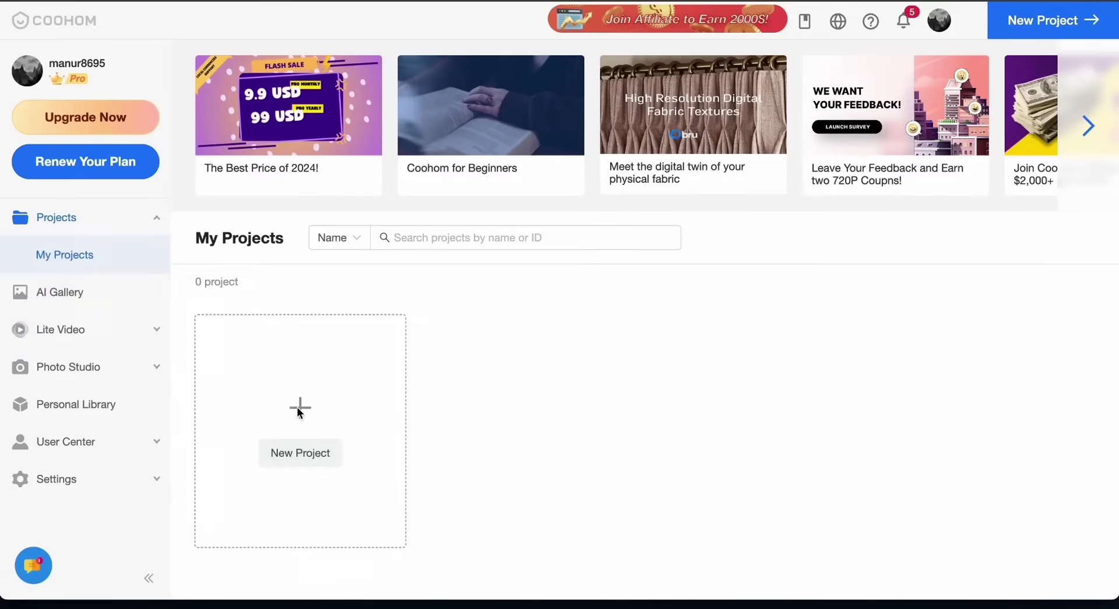
# Step: Start a new blank project and draw a closed rectangular room about 7168 mm by 5247 mm with 240 mm walls
pyautogui.click(297, 411)
pyautogui.press('Escape')
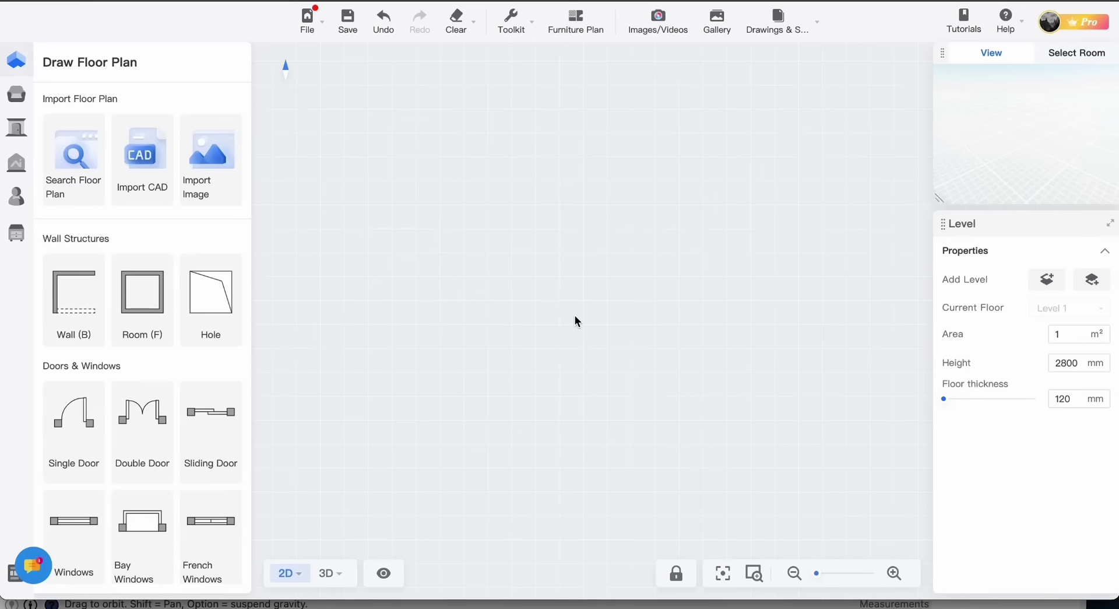
pyautogui.click(79, 301)
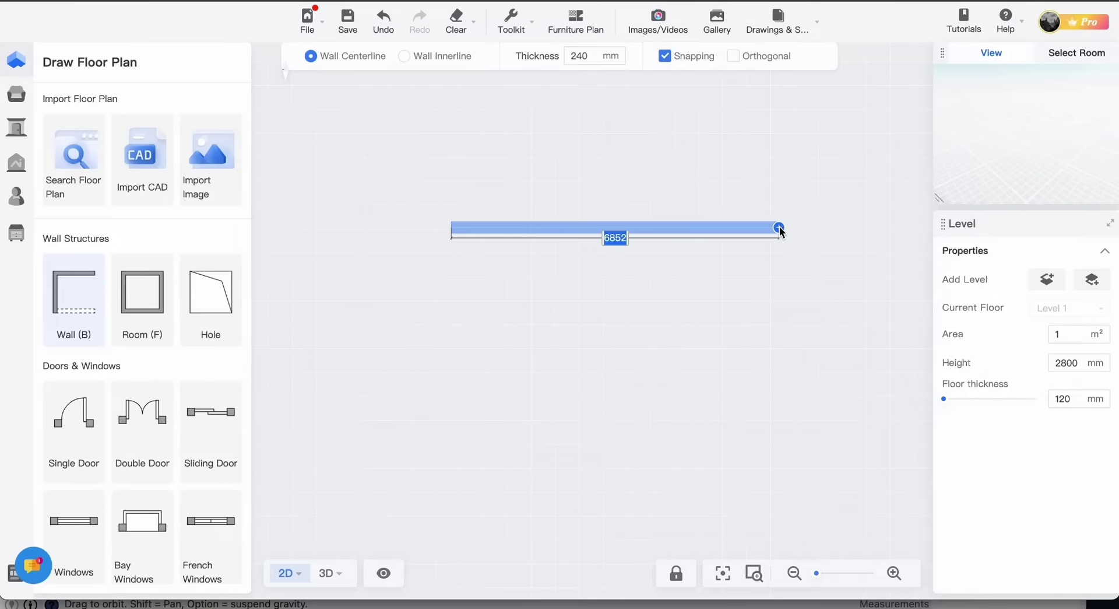
pyautogui.click(789, 229)
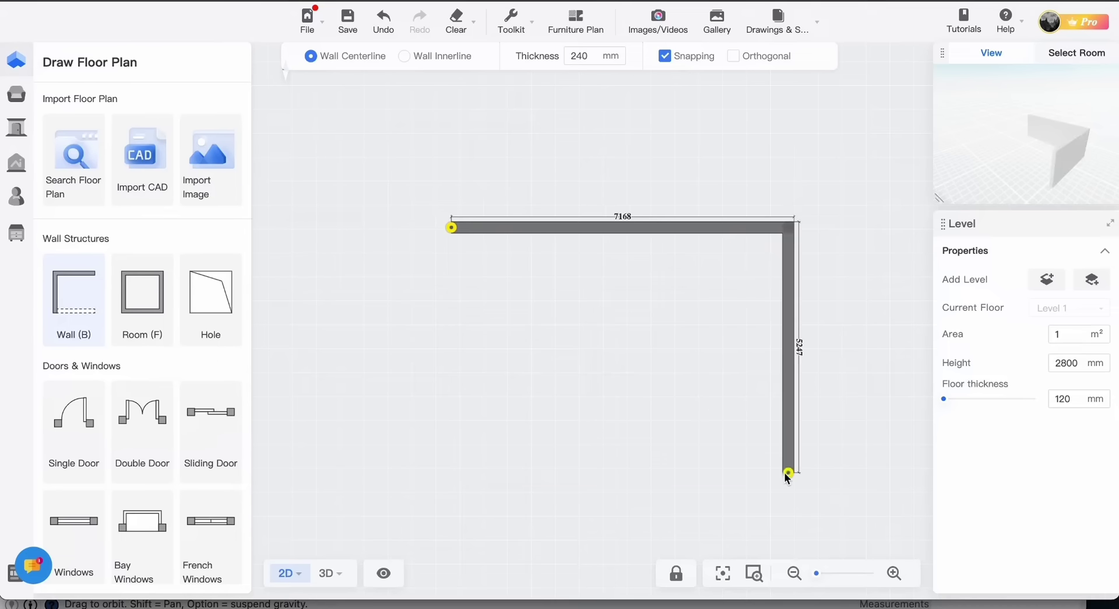
pyautogui.click(788, 472)
pyautogui.click(452, 472)
pyautogui.click(452, 227)
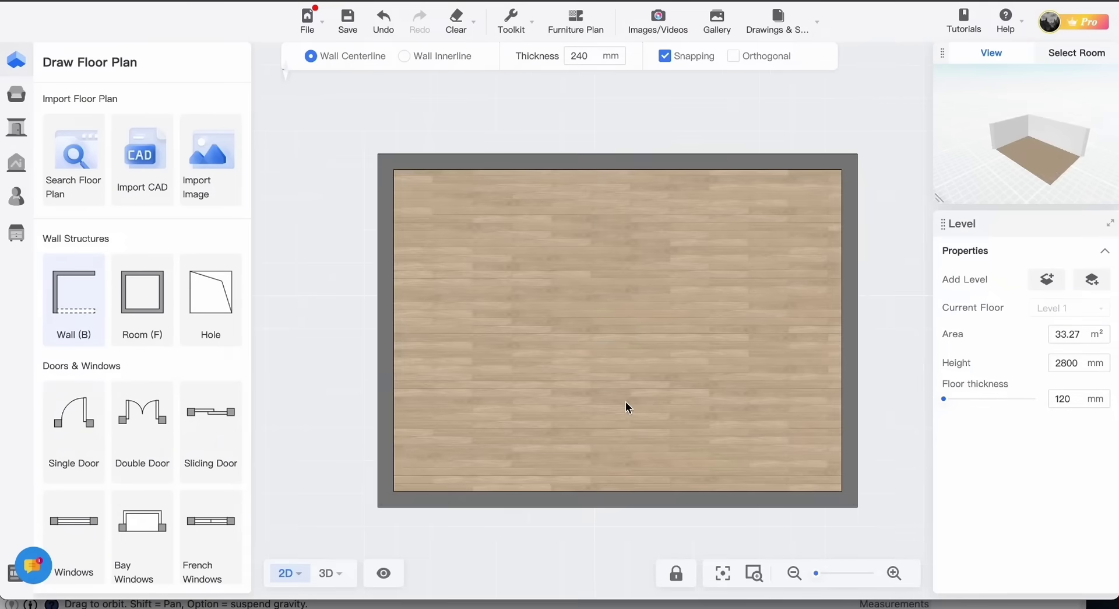
# Step: Place a 1500 mm double door in one long wall and two 1500 mm French windows in an adjoining short wall
pyautogui.click(142, 413)
pyautogui.click(606, 469)
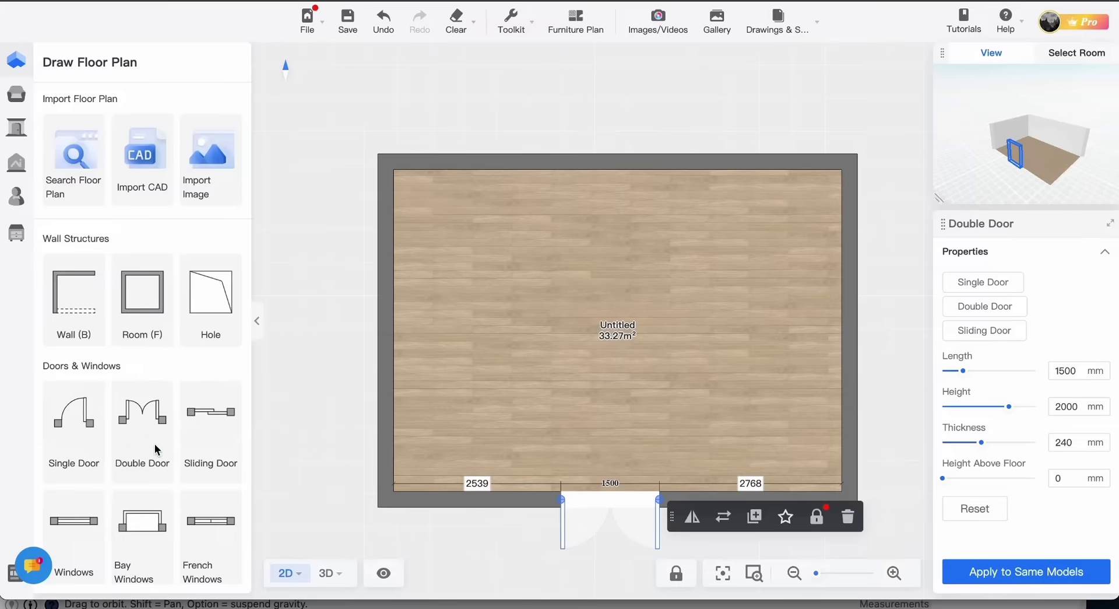
pyautogui.scroll(-1, 155, 443)
pyautogui.click(211, 482)
pyautogui.click(387, 272)
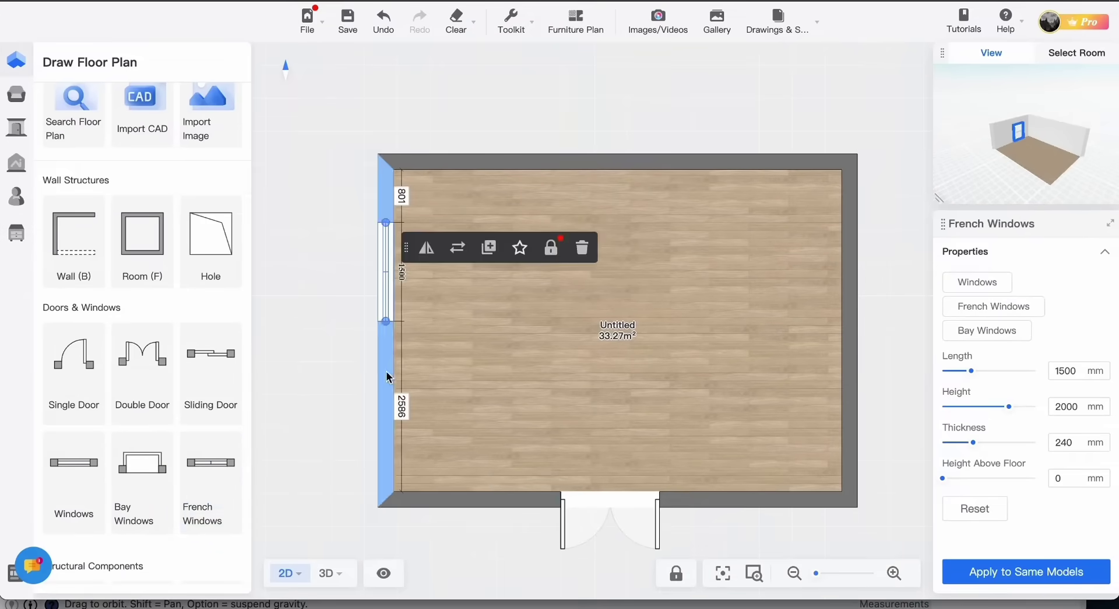
pyautogui.click(374, 411)
# Step: Add two 1200 mm door openings to the wall opposite the double door and shift the second to 380 mm from its corner
pyautogui.scroll(-1, 153, 437)
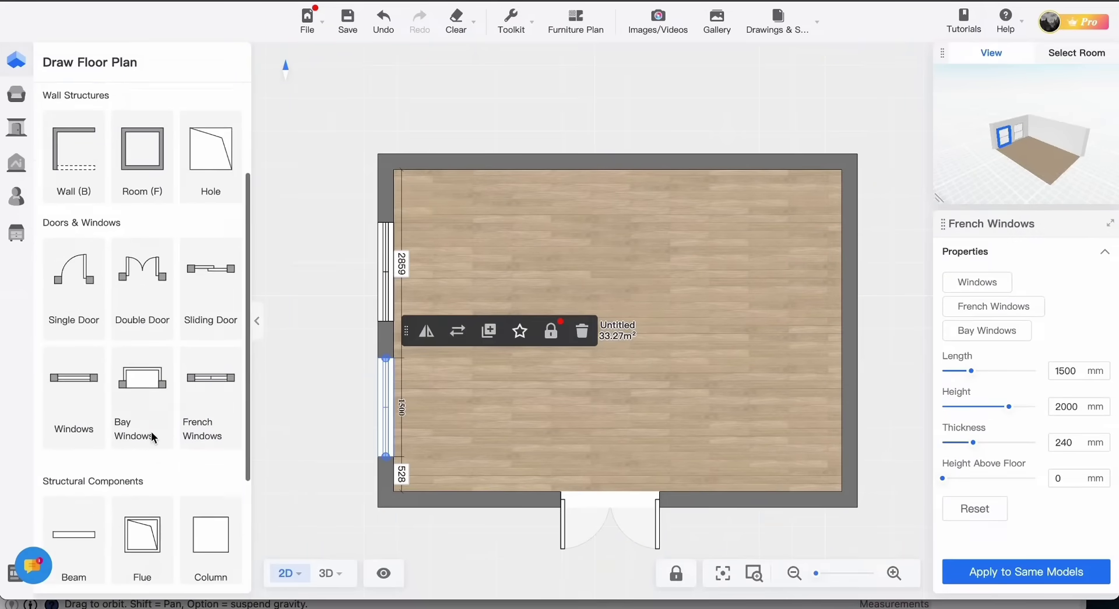
pyautogui.scroll(-1, 152, 437)
pyautogui.click(74, 466)
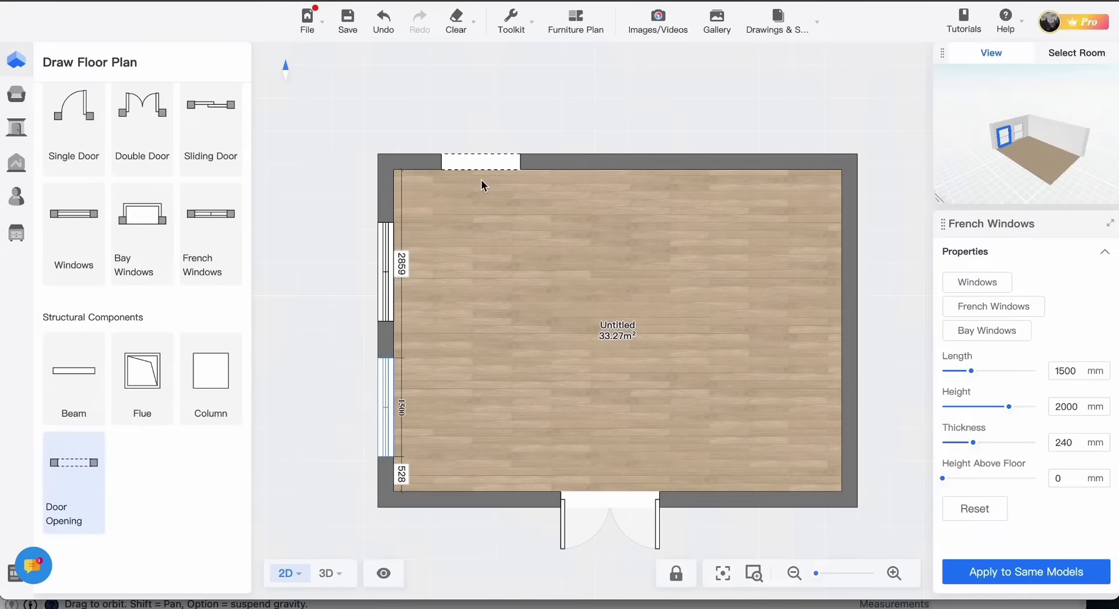
pyautogui.click(482, 179)
pyautogui.click(74, 467)
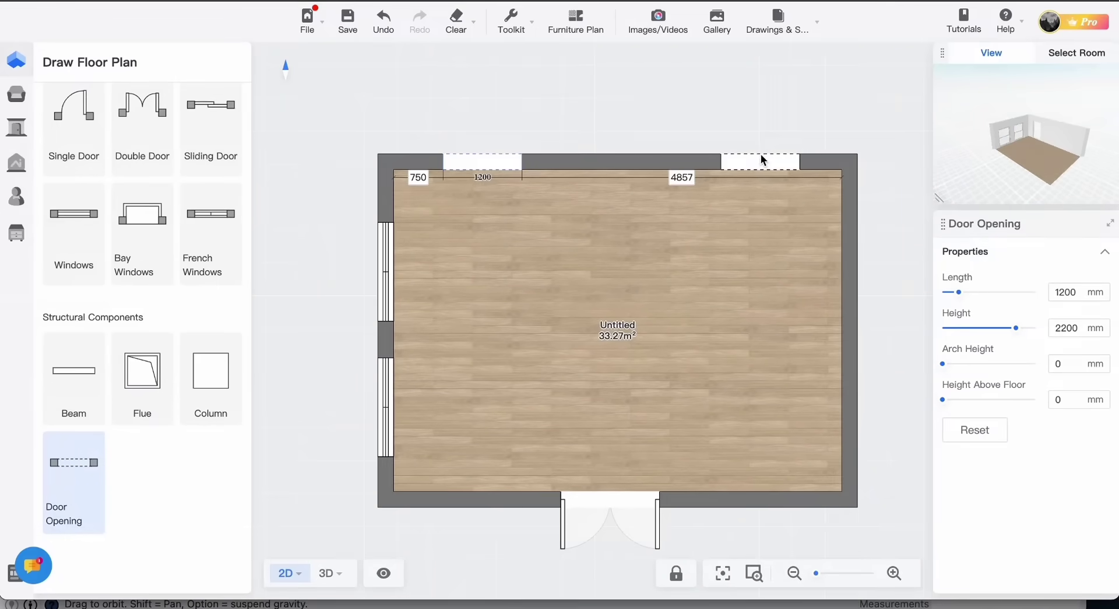
pyautogui.click(761, 156)
pyautogui.scroll(-5, 153, 257)
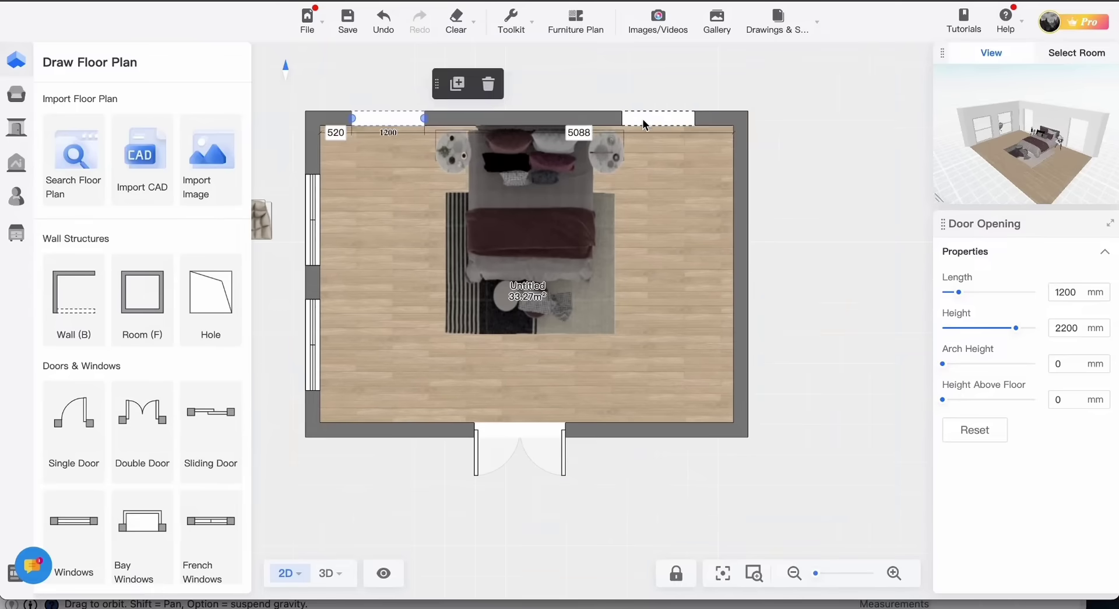
pyautogui.moveTo(643, 118); pyautogui.dragTo(666, 124)
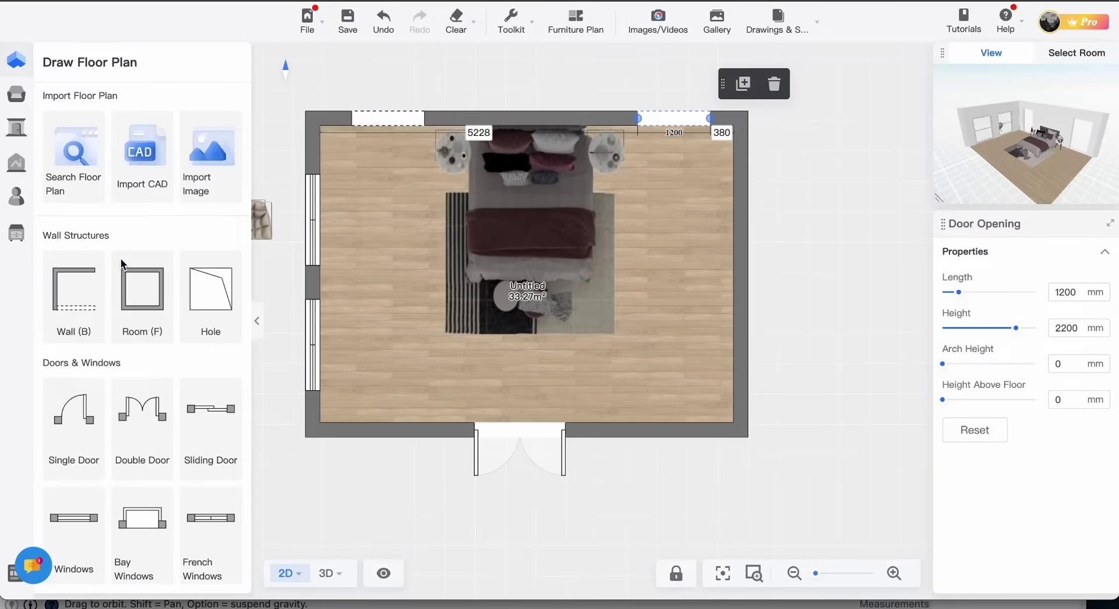
# Step: Switch to 3D, delete the maroon bed set and place the navy bed model set between the two door openings
pyautogui.scroll(-5, 120, 257)
pyautogui.click(328, 573)
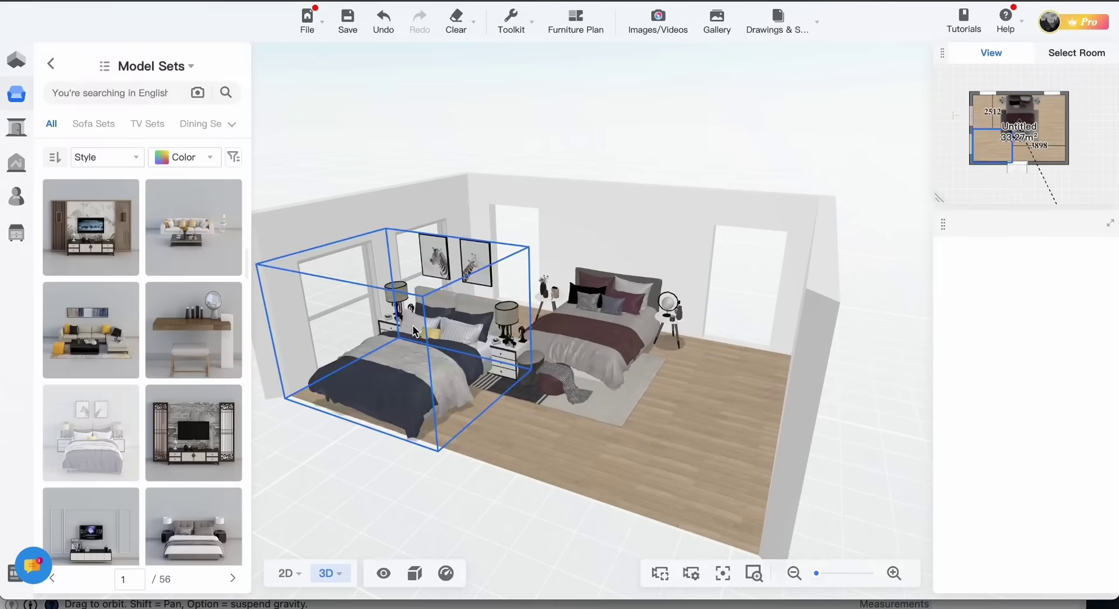
pyautogui.press('Delete')
pyautogui.click(612, 294)
pyautogui.moveTo(612, 294)
pyautogui.mouseDown()
pyautogui.moveTo(531, 294)
pyautogui.moveTo(618, 280)
pyautogui.mouseUp()
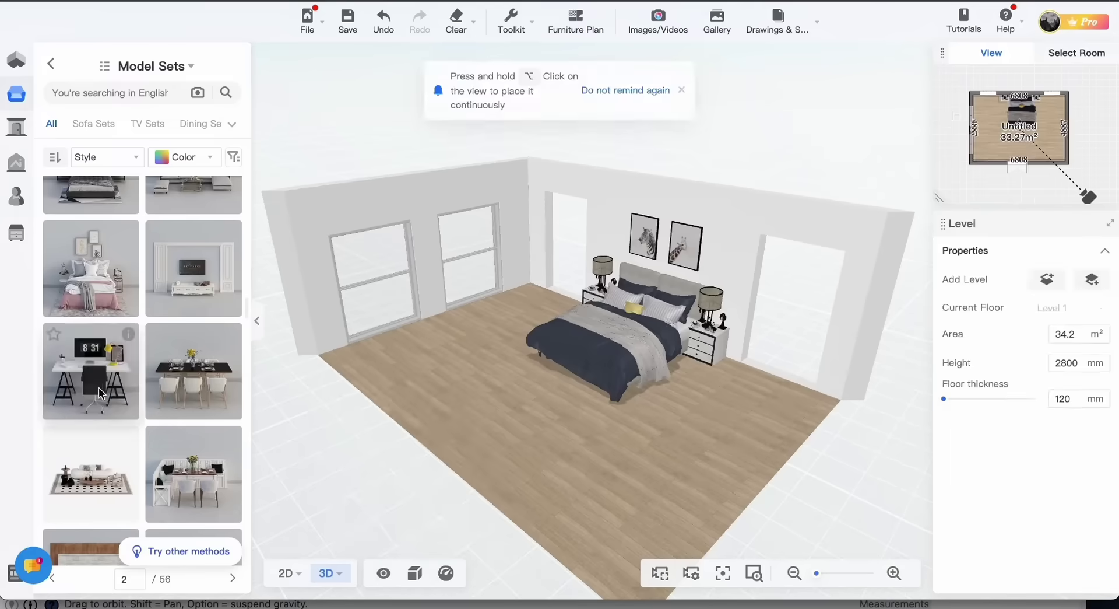
# Step: Place the white desk and chair model set in the open corner across from the bed
pyautogui.click(552, 408)
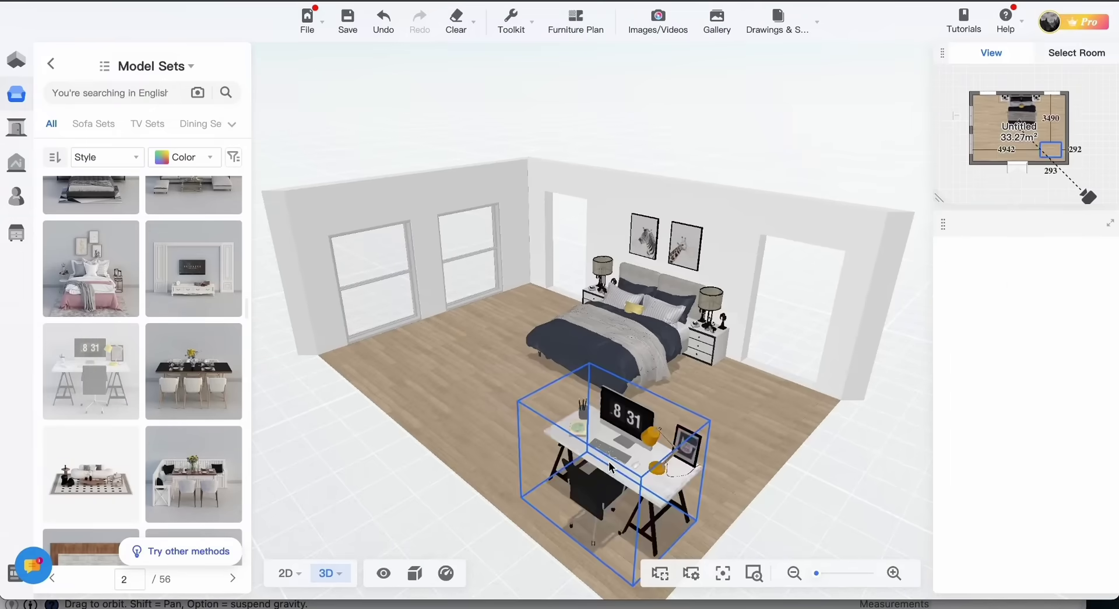
pyautogui.click(571, 513)
pyautogui.scroll(-5, 531, 458)
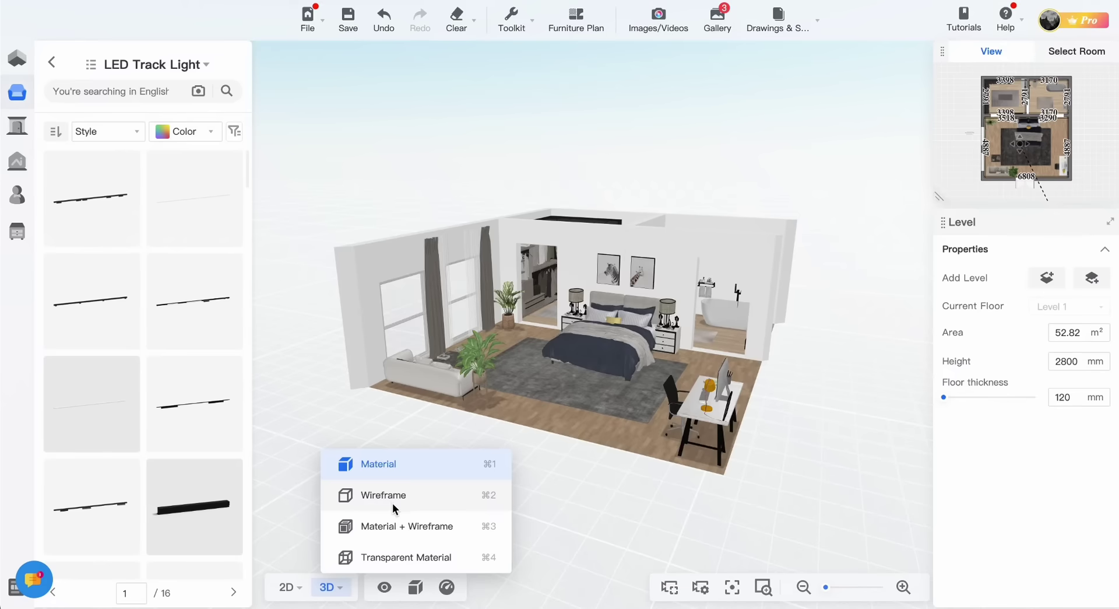
# Step: Compare the Wireframe, Material + Wireframe and Transparent Material display modes on a close view of the furnished bedroom
pyautogui.click(391, 497)
pyautogui.scroll(5, 564, 398)
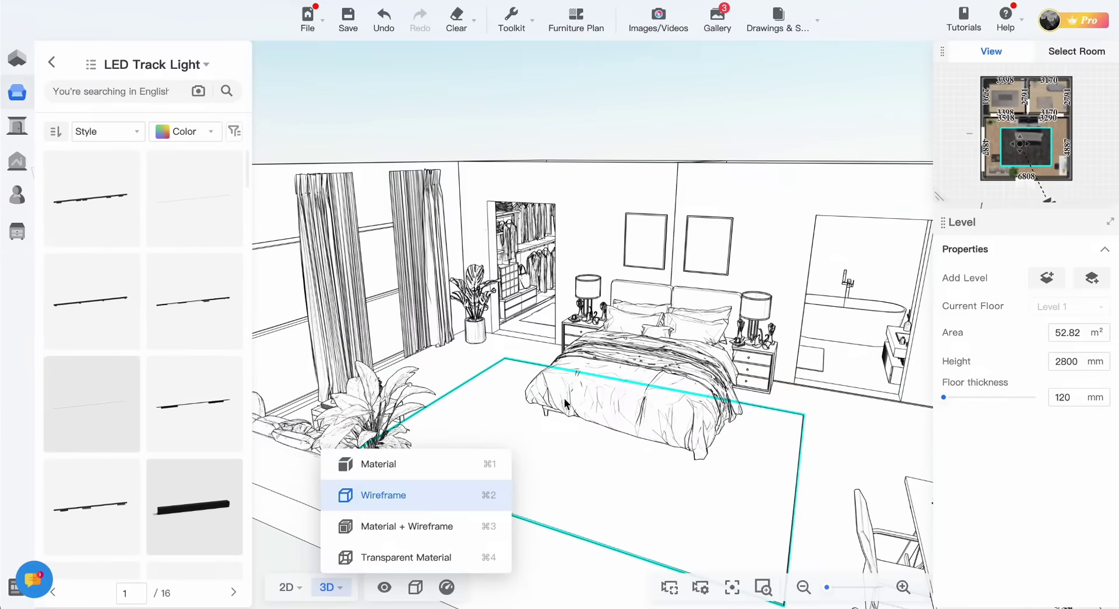
pyautogui.click(439, 529)
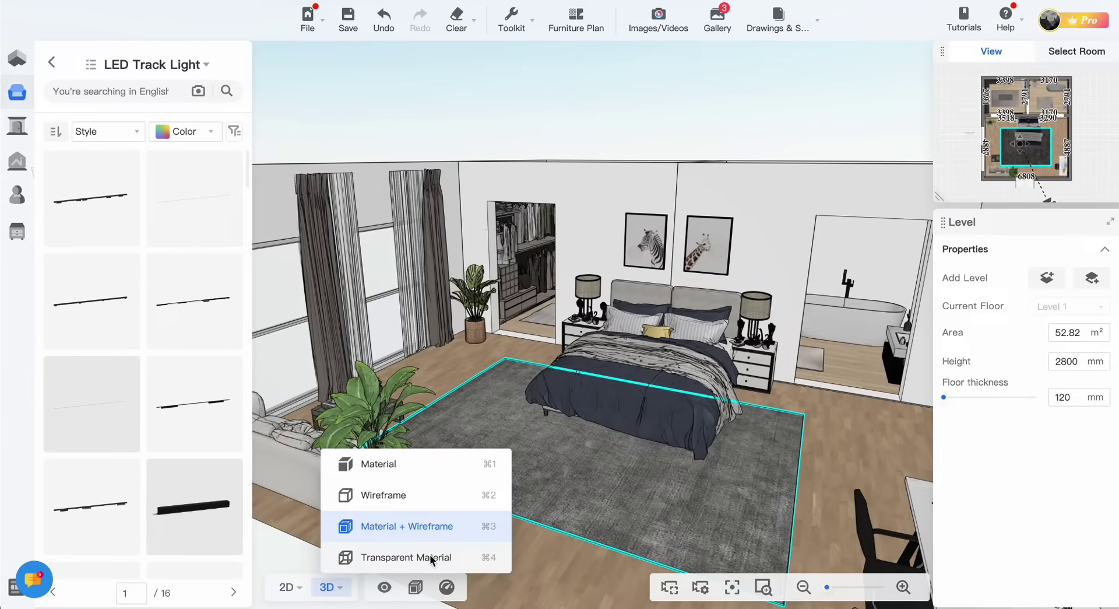
pyautogui.click(430, 557)
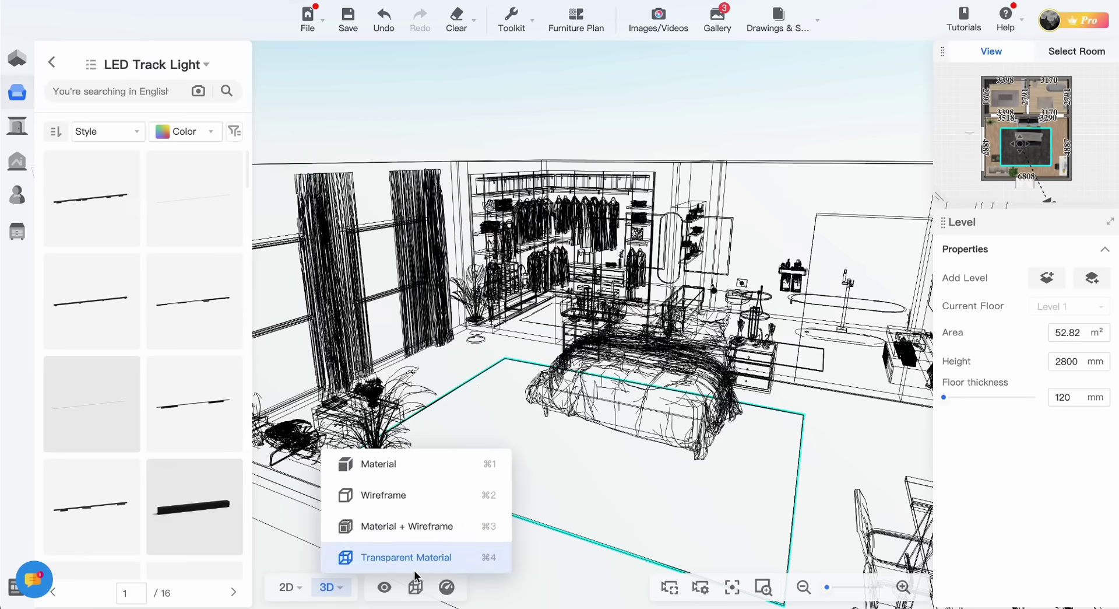
# Step: Switch back to the Material display and render two 4K UHD perspectives of the walk-in closet, widening the camera FOV to 91°
pyautogui.click(412, 471)
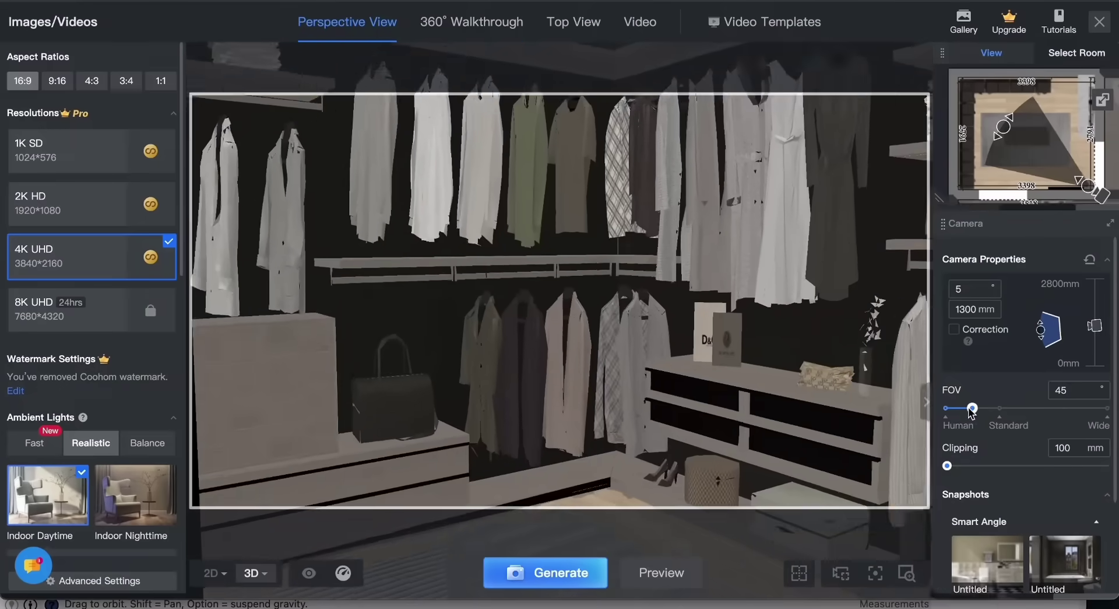
pyautogui.moveTo(972, 408); pyautogui.dragTo(1056, 408)
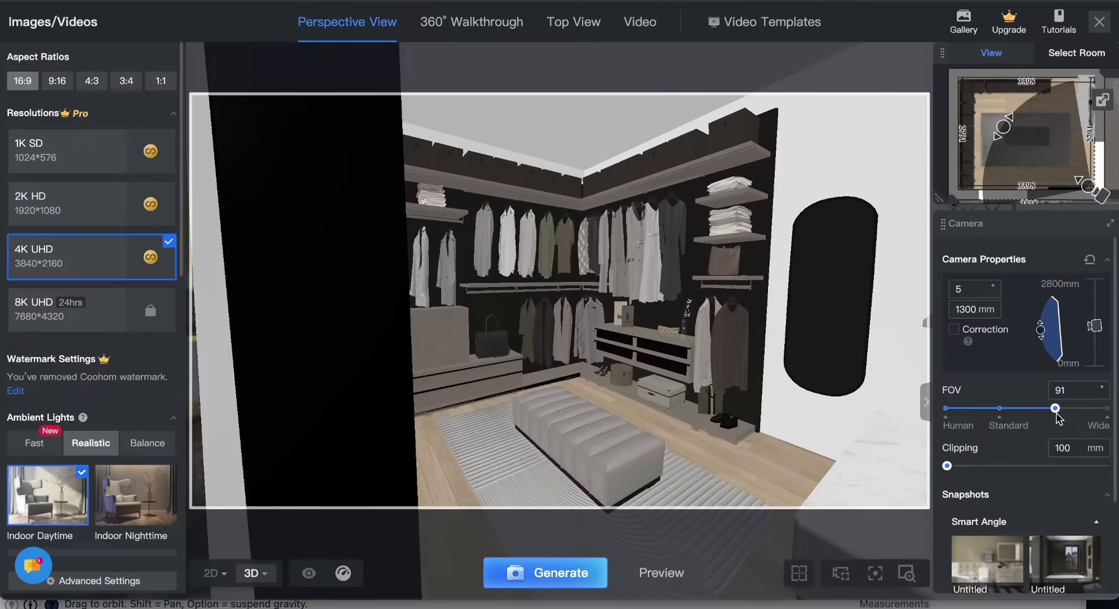
pyautogui.moveTo(739, 358); pyautogui.dragTo(641, 367)
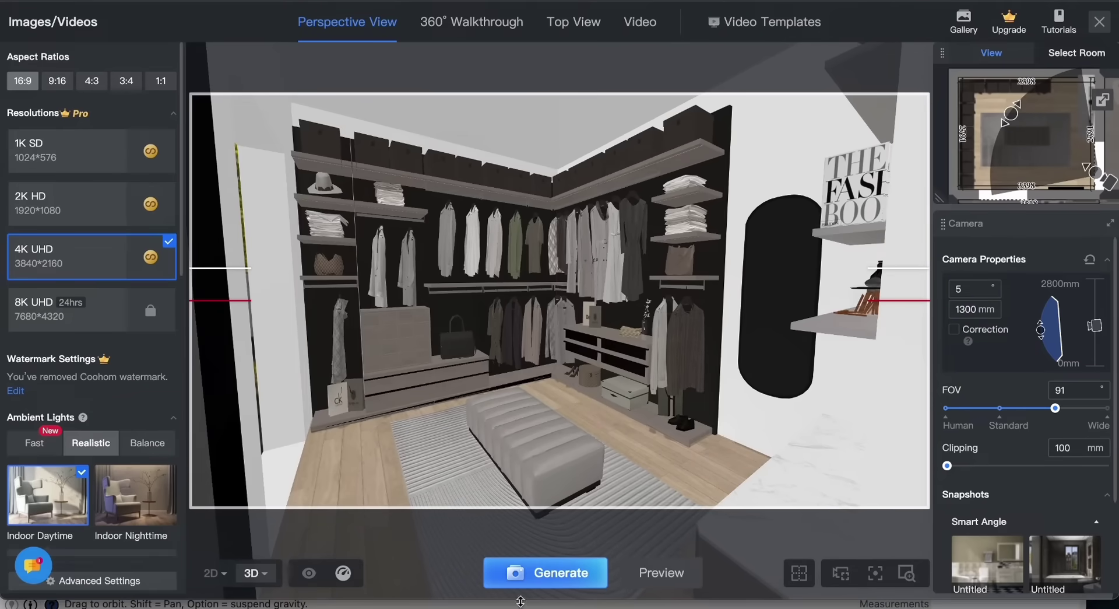
pyautogui.click(540, 583)
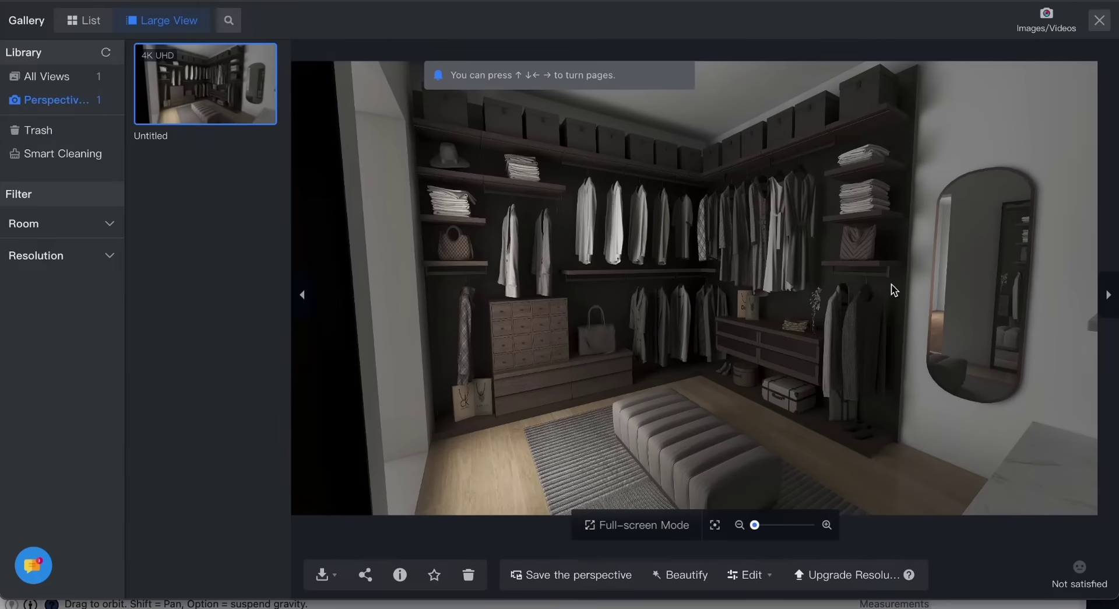
pyautogui.click(1100, 22)
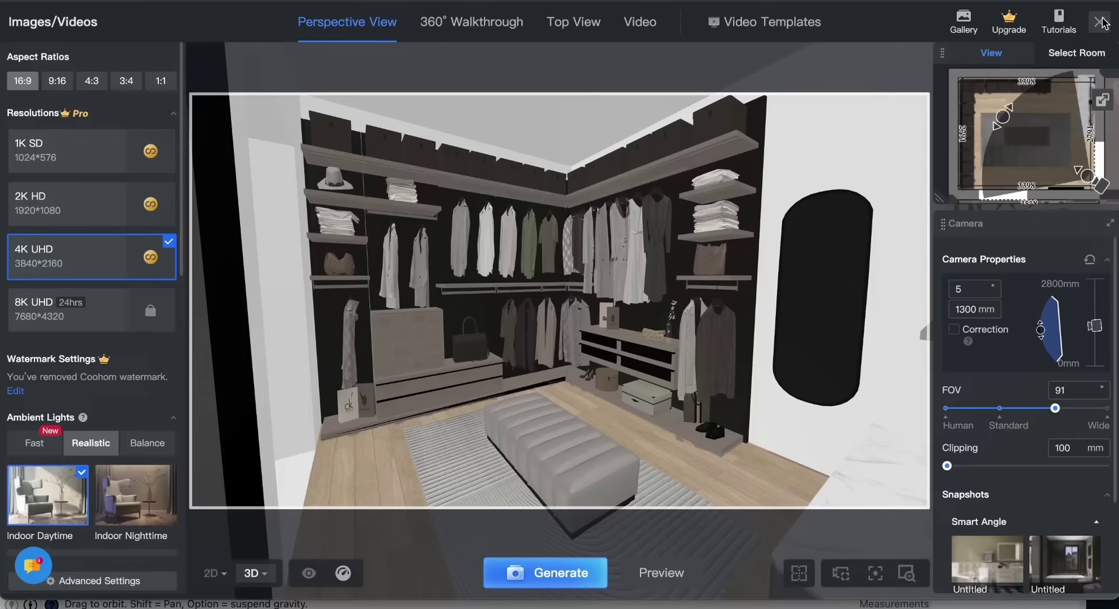
pyautogui.moveTo(612, 362); pyautogui.dragTo(574, 560)
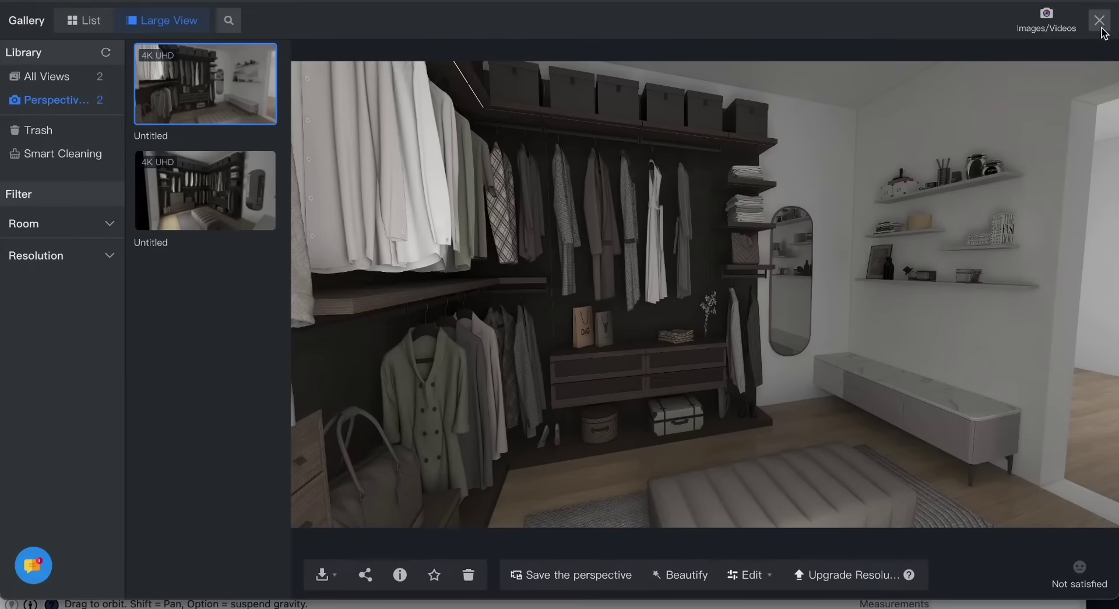
pyautogui.click(1100, 21)
# Step: Move the camera to the bedroom's desk corner facing the bed and render a 4K UHD Indoor Daytime view at 84° FOV
pyautogui.scroll(-5, 625, 483)
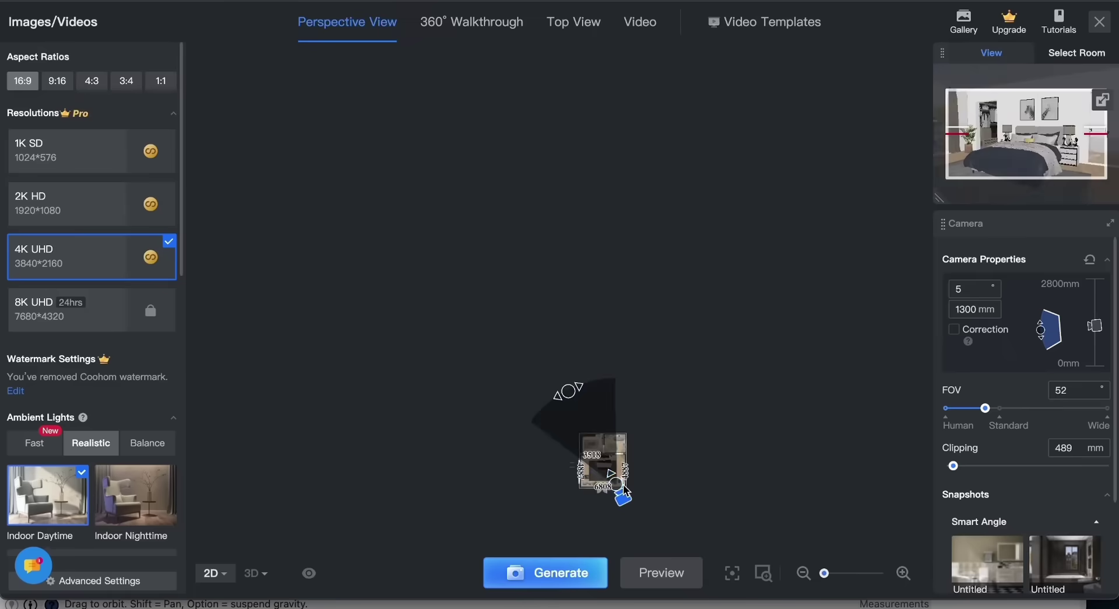
pyautogui.scroll(5, 625, 484)
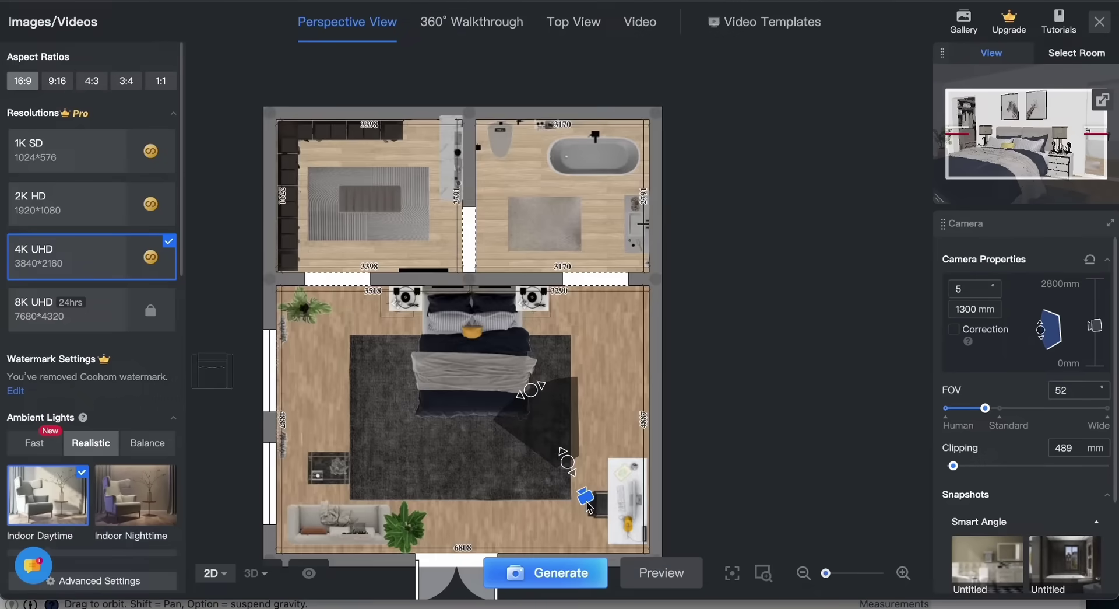
pyautogui.moveTo(591, 508)
pyautogui.mouseDown()
pyautogui.moveTo(593, 549)
pyautogui.moveTo(577, 549)
pyautogui.mouseUp()
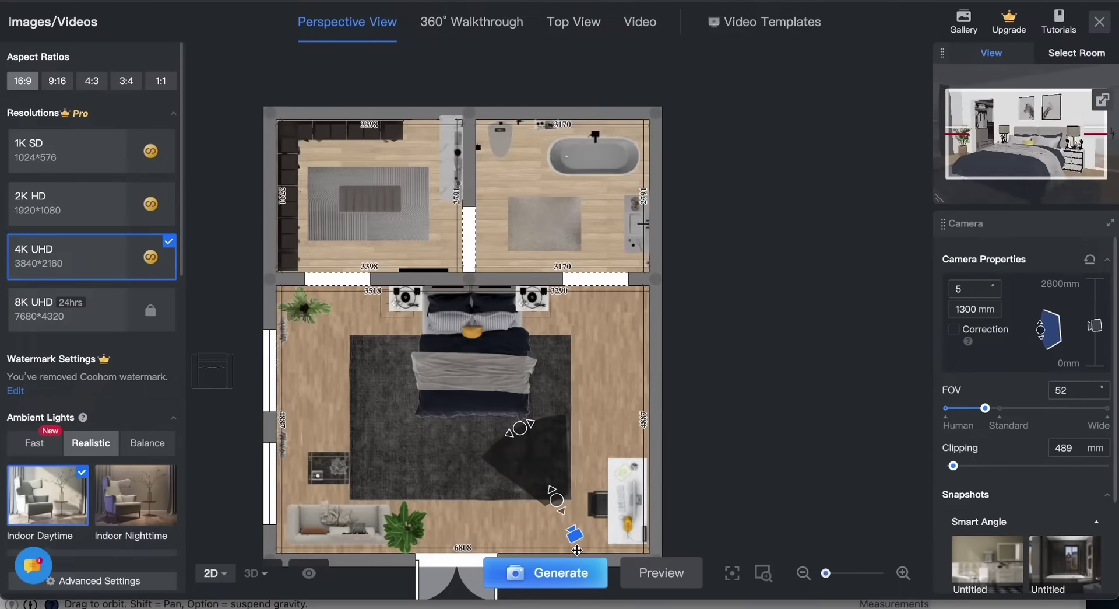
pyautogui.moveTo(523, 431); pyautogui.dragTo(524, 434)
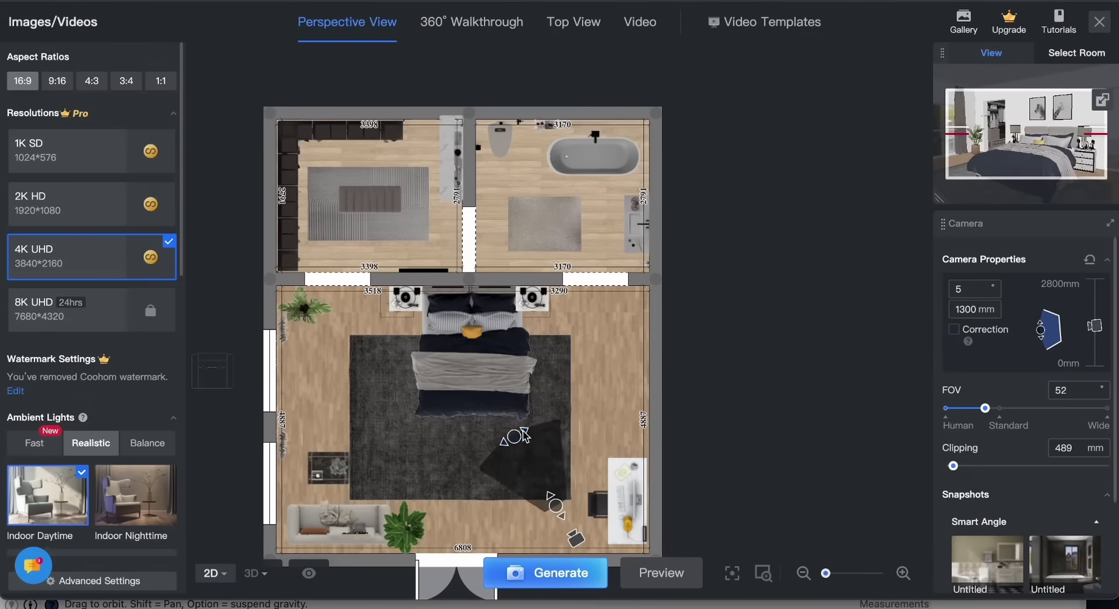
pyautogui.moveTo(255, 578)
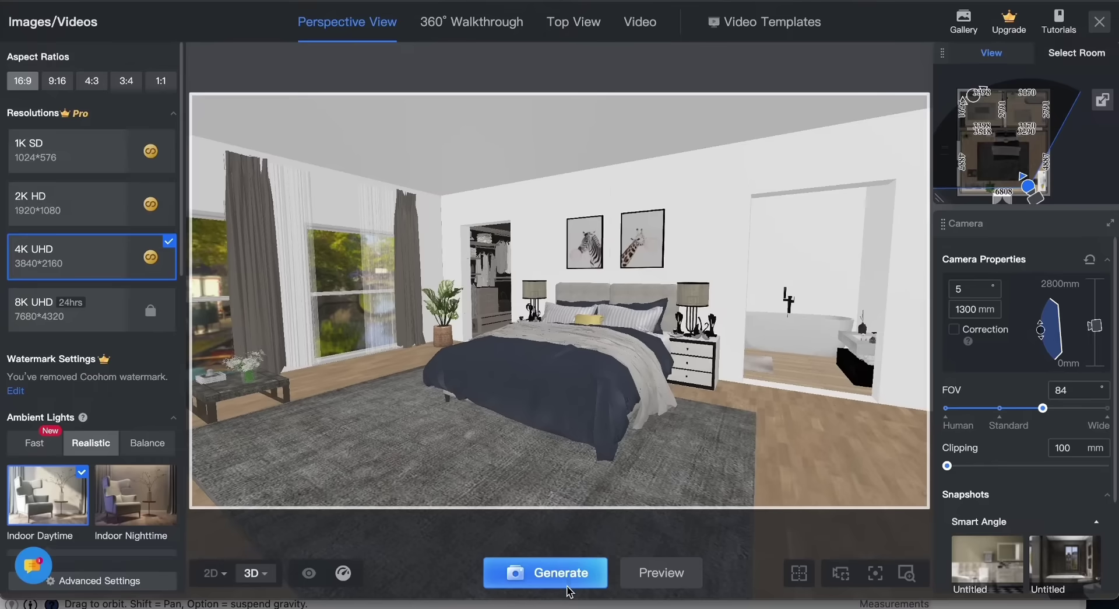
pyautogui.click(572, 583)
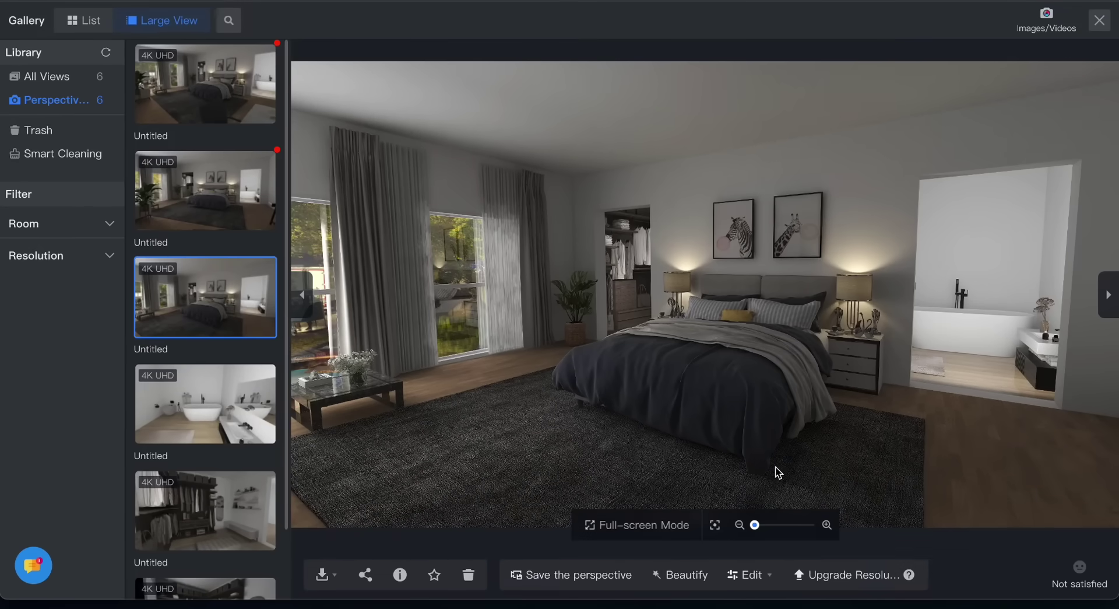
# Step: Open the bedroom render for beautifying, set its brightness to 1 and look through the filters
pyautogui.click(680, 574)
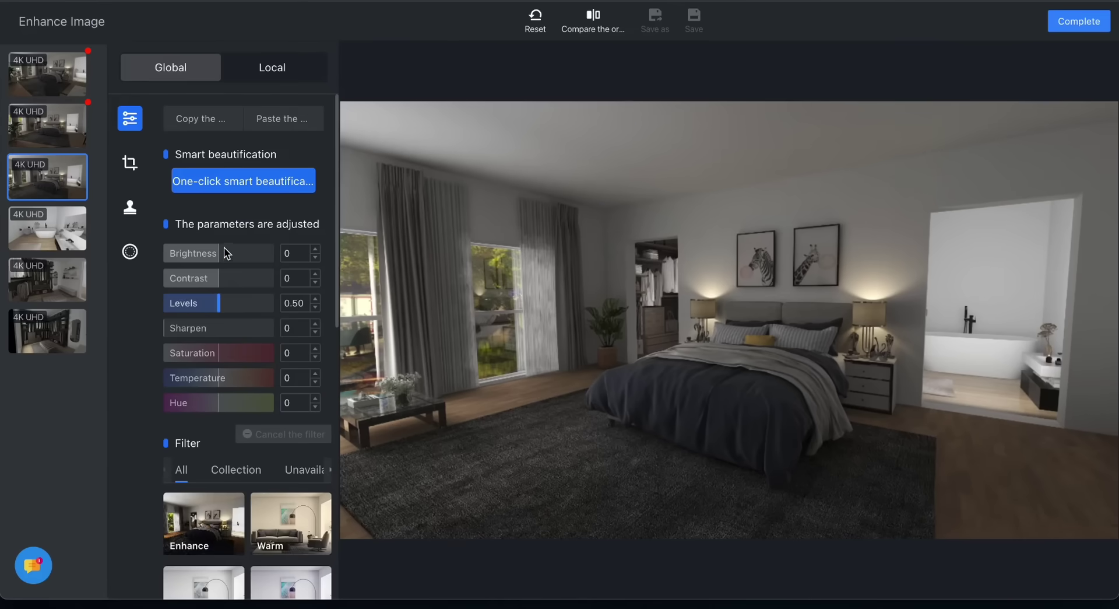
pyautogui.moveTo(226, 256)
pyautogui.mouseDown()
pyautogui.moveTo(252, 256)
pyautogui.moveTo(230, 252)
pyautogui.mouseUp()
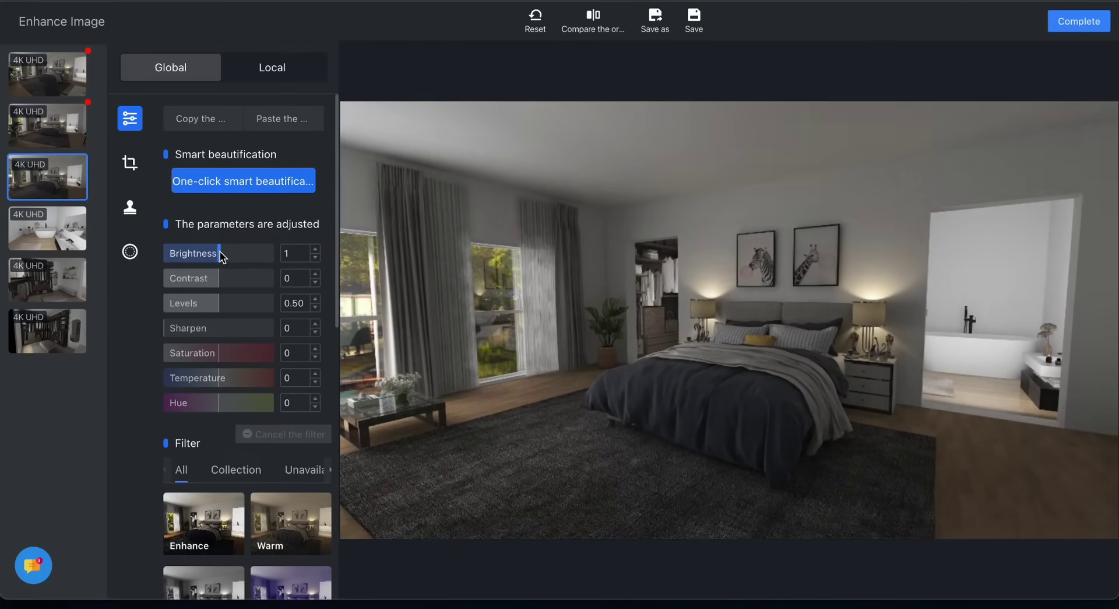
pyautogui.scroll(-8, 220, 422)
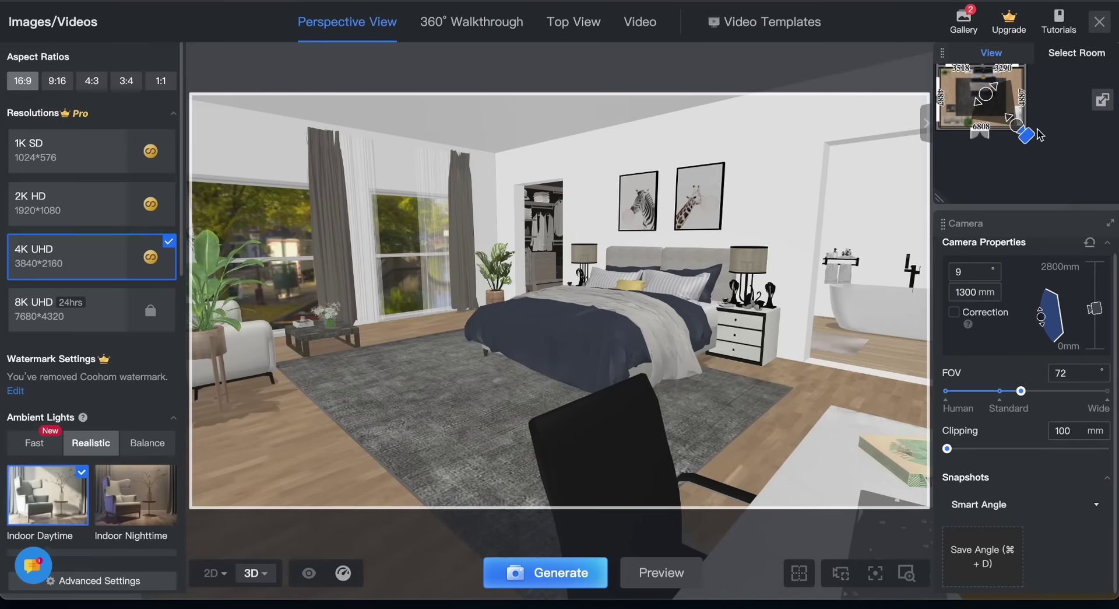
# Step: Reposition the 72° FOV camera around the foot of the bed for more 4K UHD bedroom renders, including one with Indoor Nighttime lighting
pyautogui.moveTo(1026, 134); pyautogui.dragTo(999, 99)
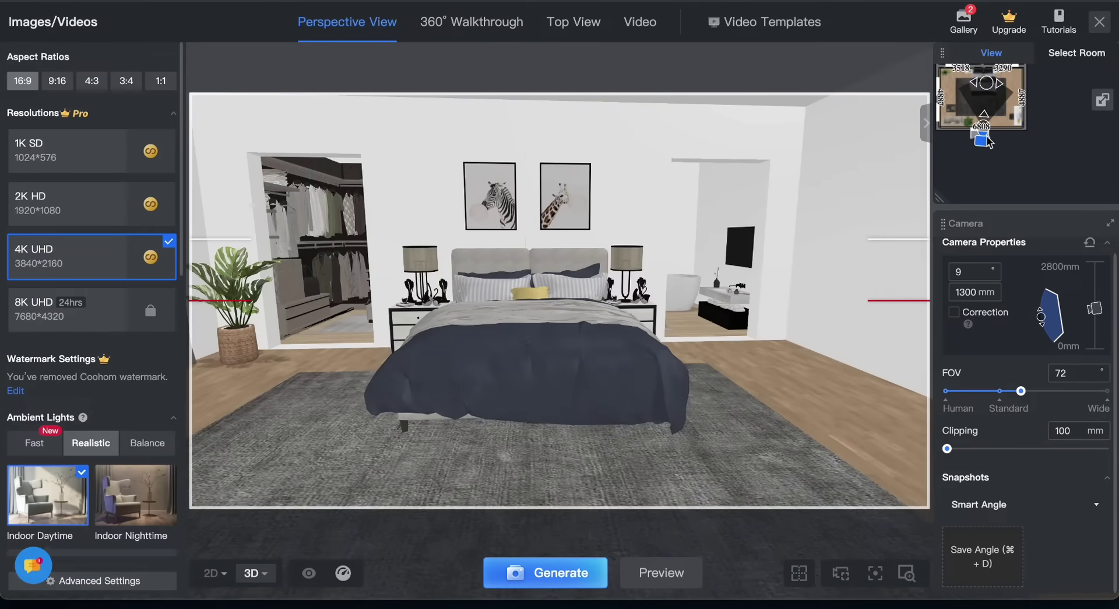
pyautogui.moveTo(984, 146); pyautogui.dragTo(981, 139)
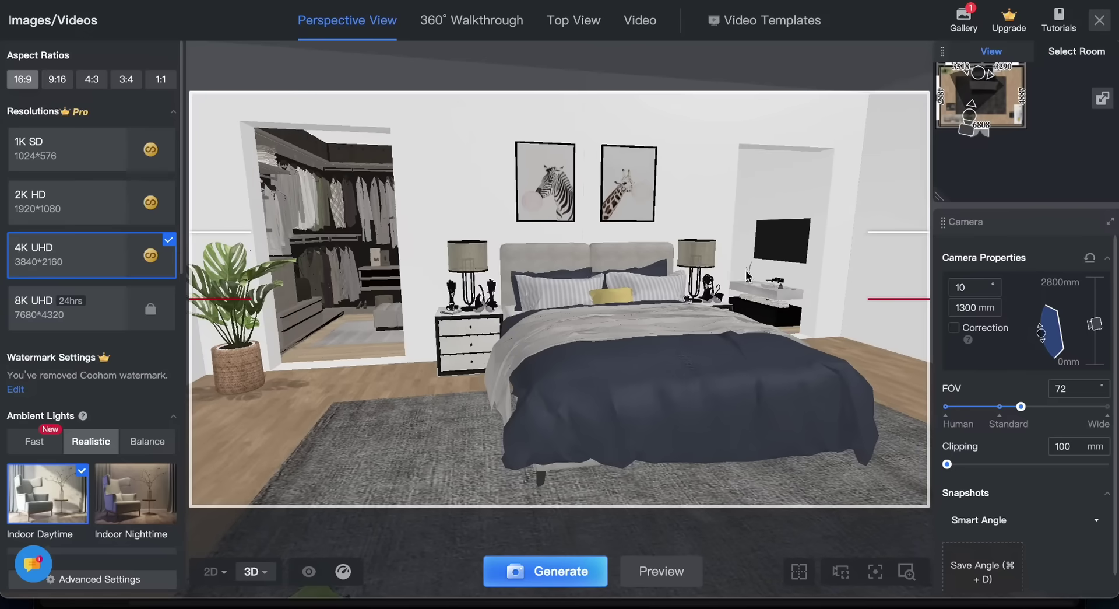
pyautogui.moveTo(968, 135); pyautogui.dragTo(955, 131)
pyautogui.moveTo(724, 240); pyautogui.dragTo(697, 244)
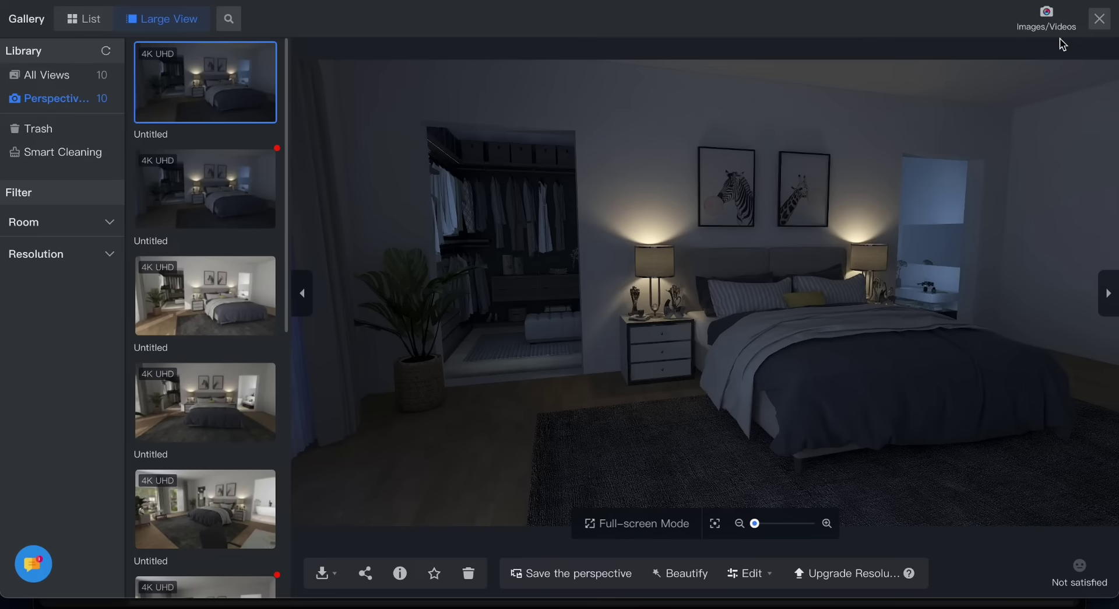
pyautogui.moveTo(738, 587)
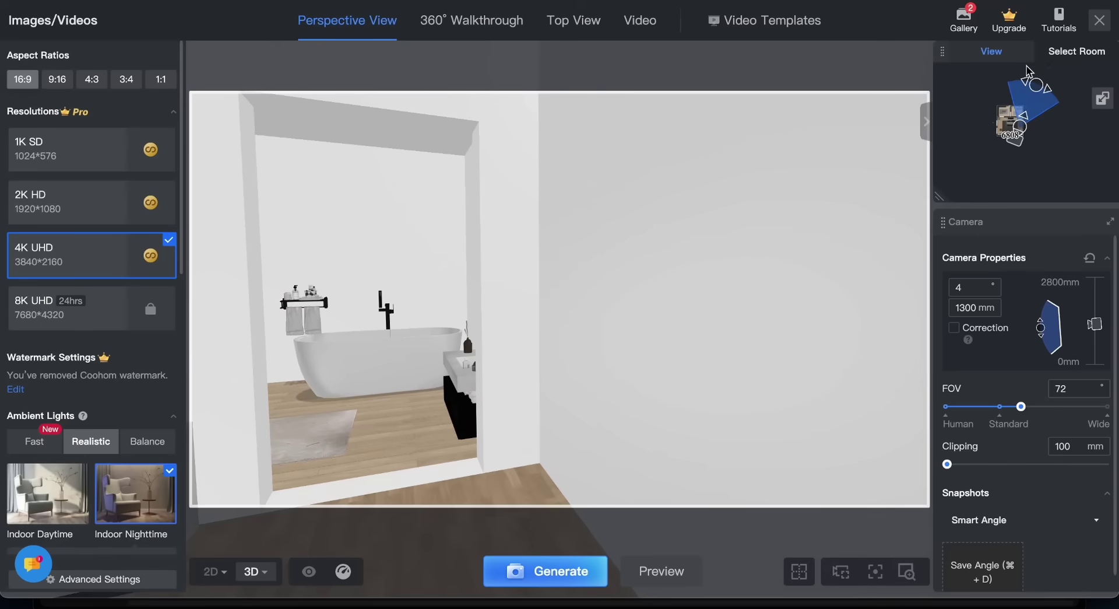
pyautogui.moveTo(1027, 71); pyautogui.dragTo(1047, 137)
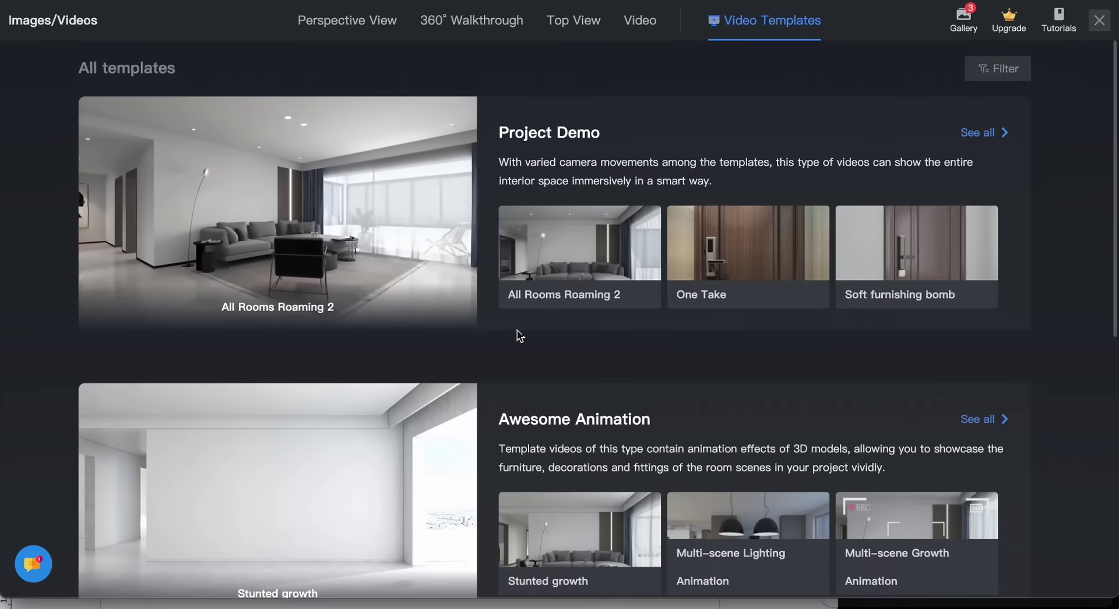
# Step: Generate a preview of all three rooms with the All Rooms Roaming 2 video template and start creating the video
pyautogui.click(288, 308)
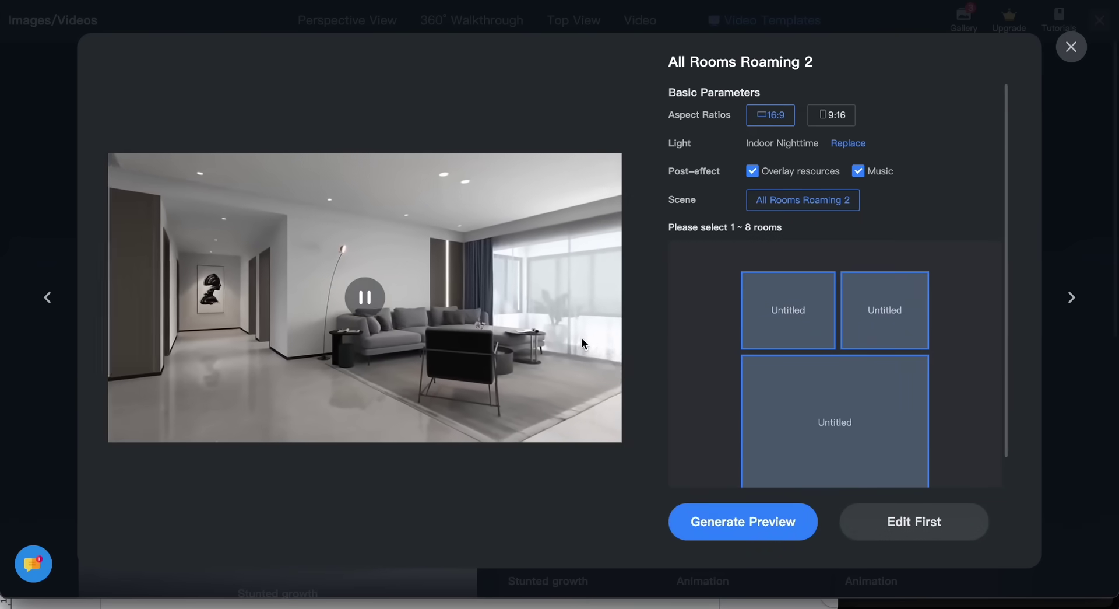
pyautogui.click(738, 520)
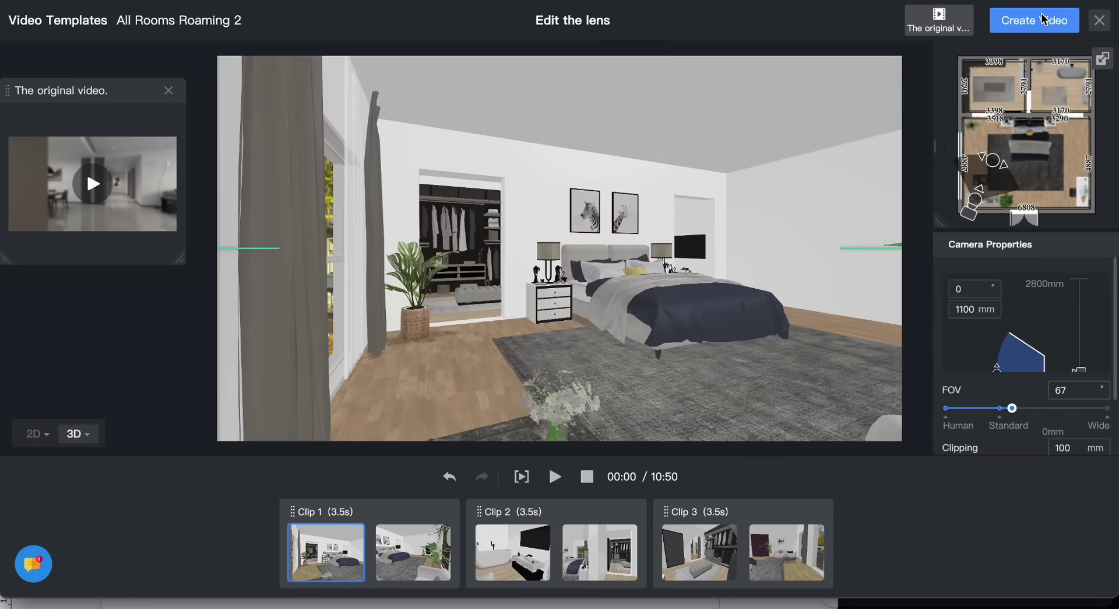
pyautogui.click(1044, 20)
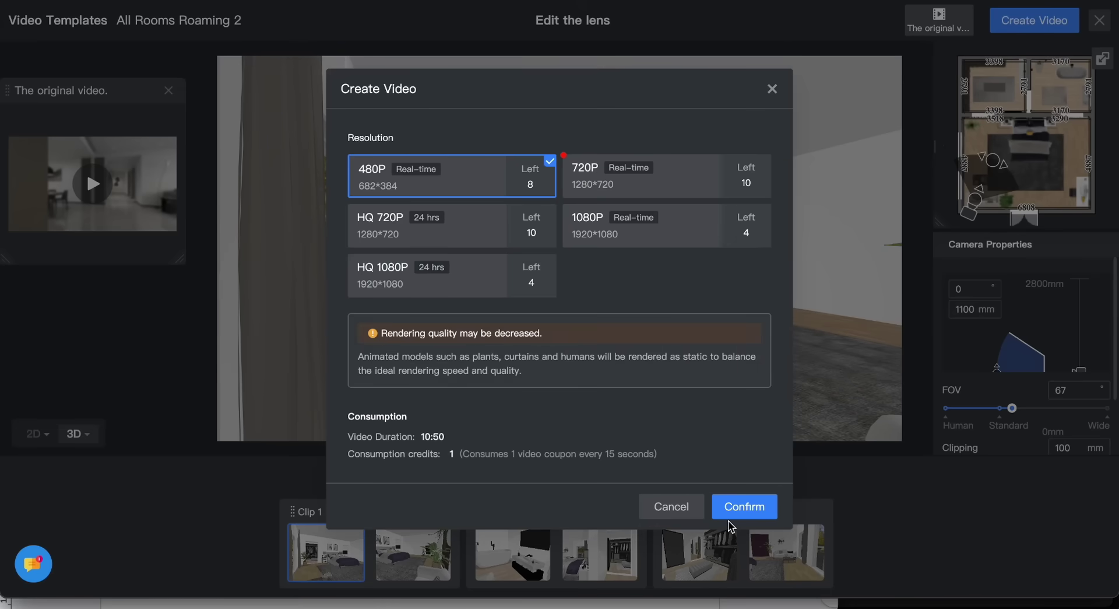